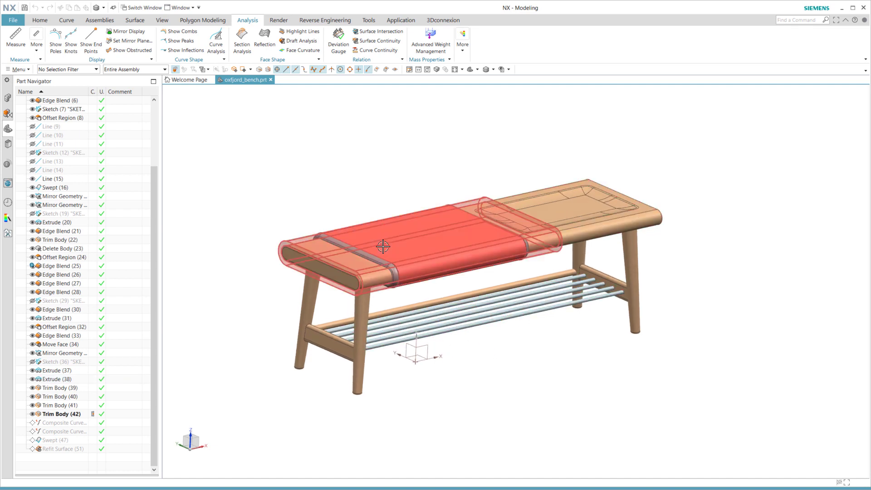
# Step: Set the NX Selection Filter to Solid Body and select the seat cushion
pyautogui.click(410, 276)
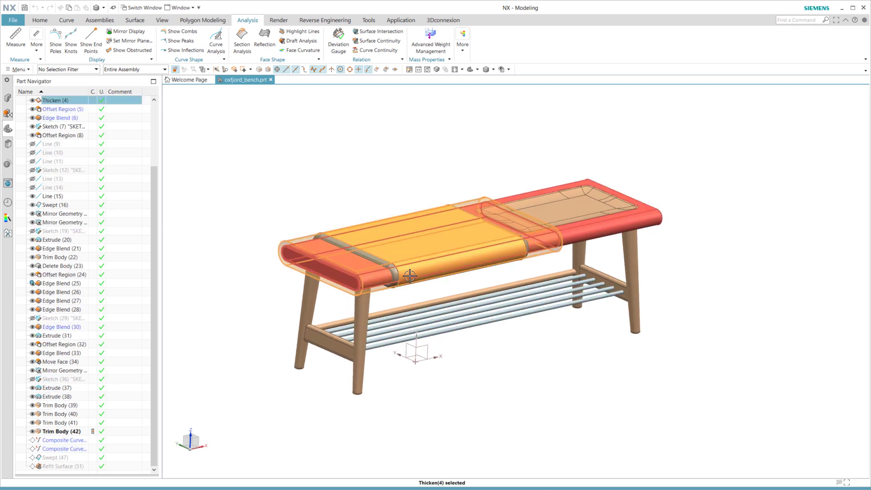
pyautogui.click(175, 144)
pyautogui.click(66, 69)
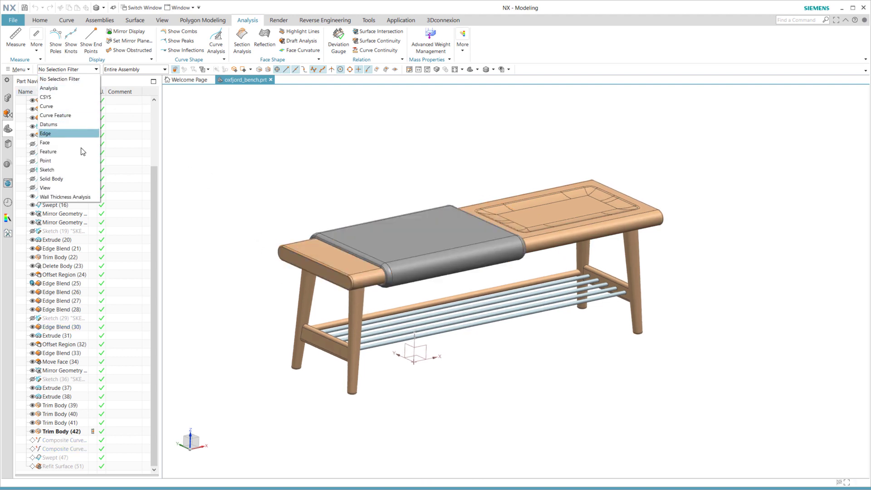
pyautogui.click(79, 177)
pyautogui.click(415, 261)
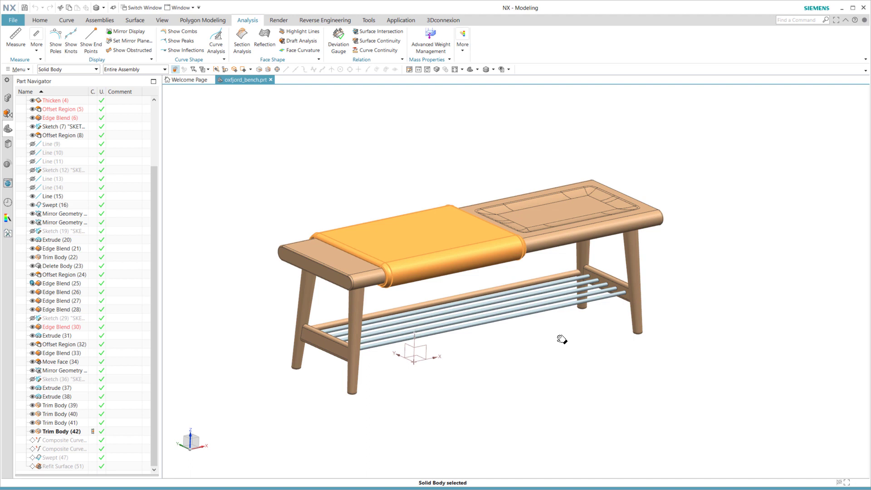
# Step: Deselect the cushion, reframe the bench and switch over to File Explorer
pyautogui.scroll(-3, 449, 238)
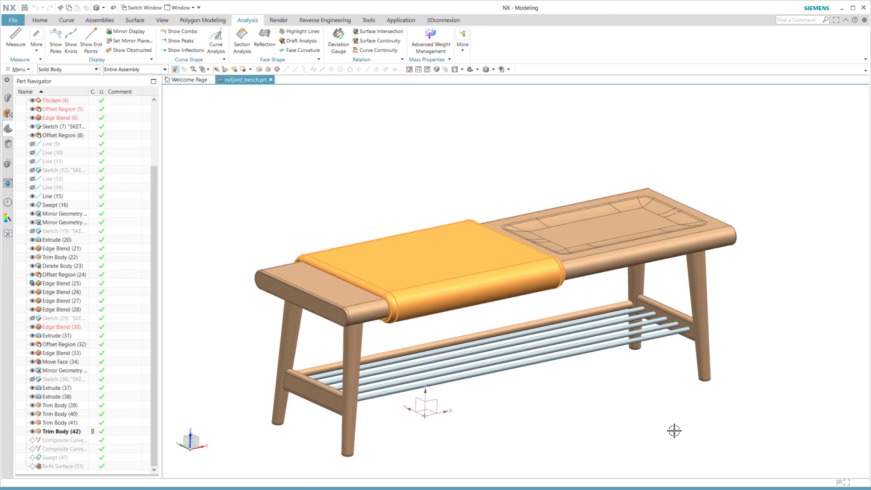
pyautogui.click(675, 431)
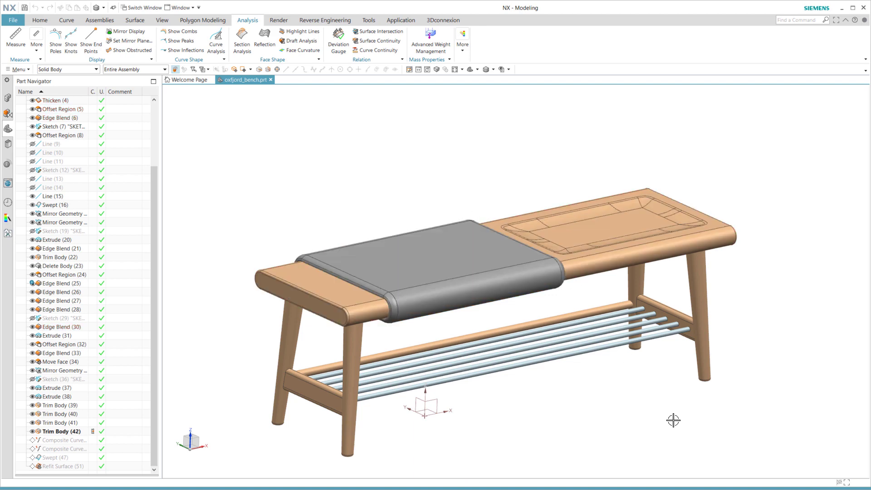
pyautogui.keyDown('shift'); pyautogui.moveTo(674, 420); pyautogui.dragTo(677, 397, button='middle'); pyautogui.keyUp('shift')
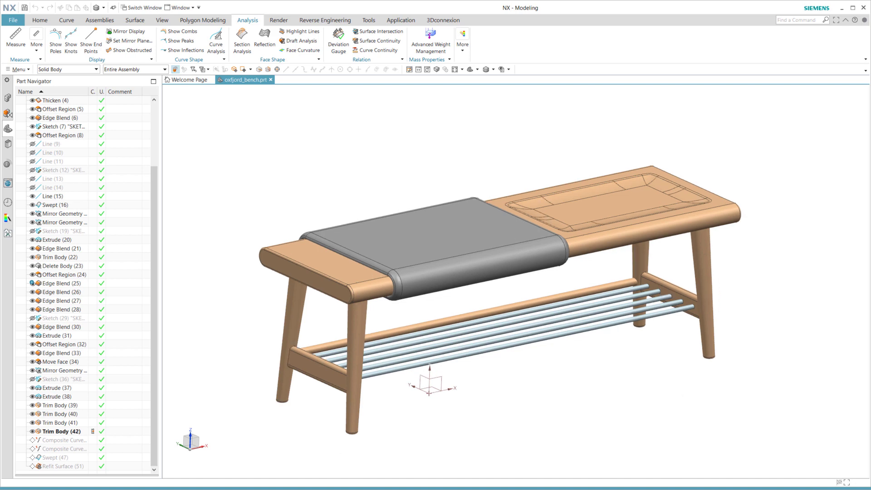
pyautogui.hotkey('alt', 'Tab')
# Step: Drag oxfjord_bench.prt into the KeyShot viewport and import it as a new model set
pyautogui.click(672, 148)
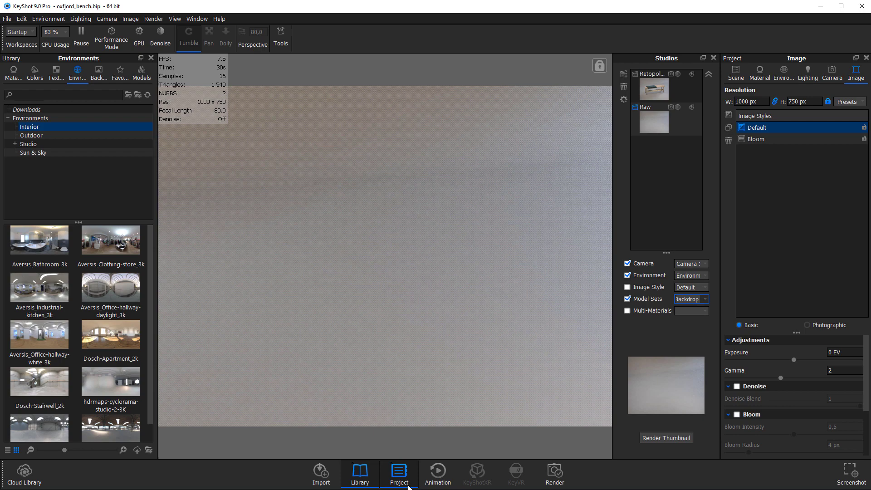
pyautogui.hotkey('alt', 'Tab')
pyautogui.moveTo(706, 149); pyautogui.dragTo(367, 216)
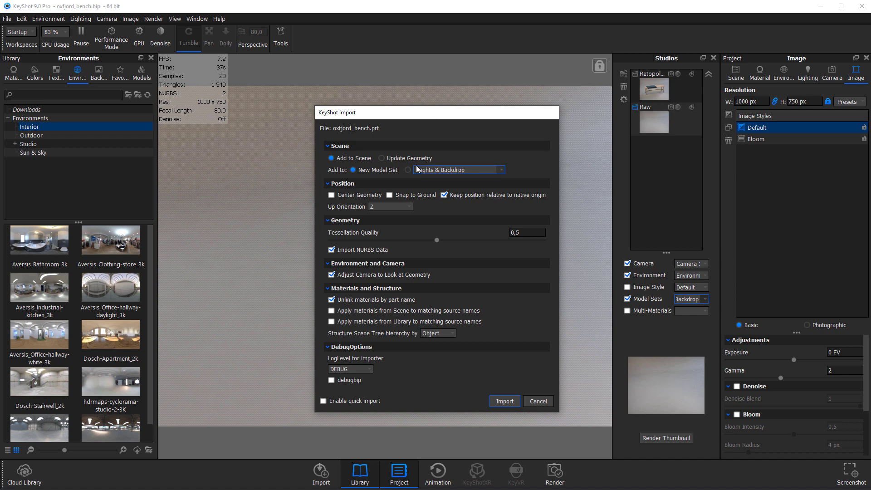
pyautogui.click(516, 403)
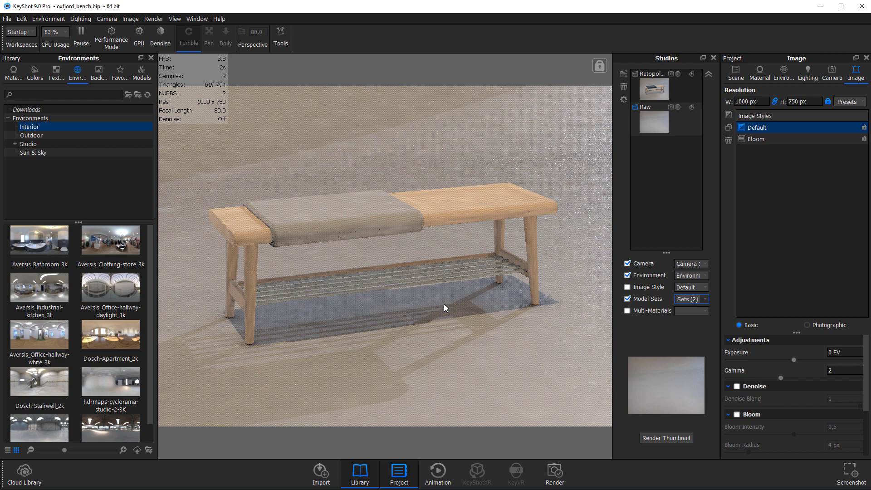
# Step: Isolate the seat cushion with Show Only and view its top face through the Free Camera
pyautogui.rightClick(325, 231)
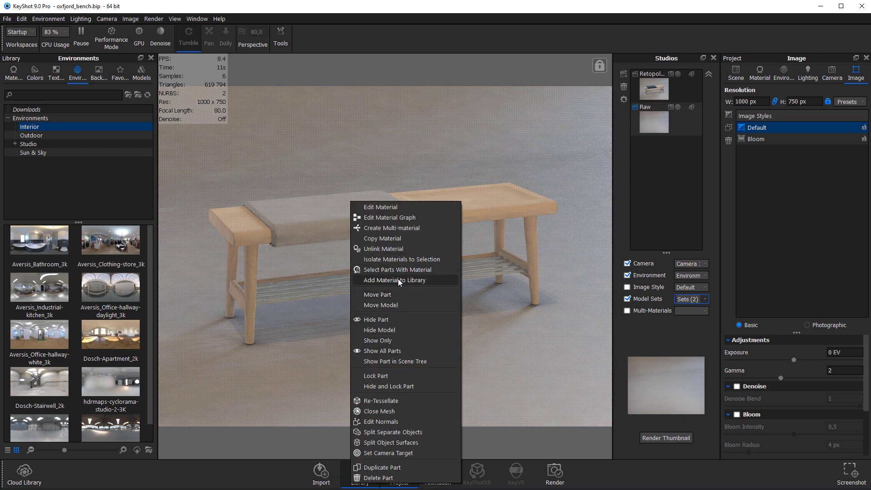
pyautogui.press('Escape')
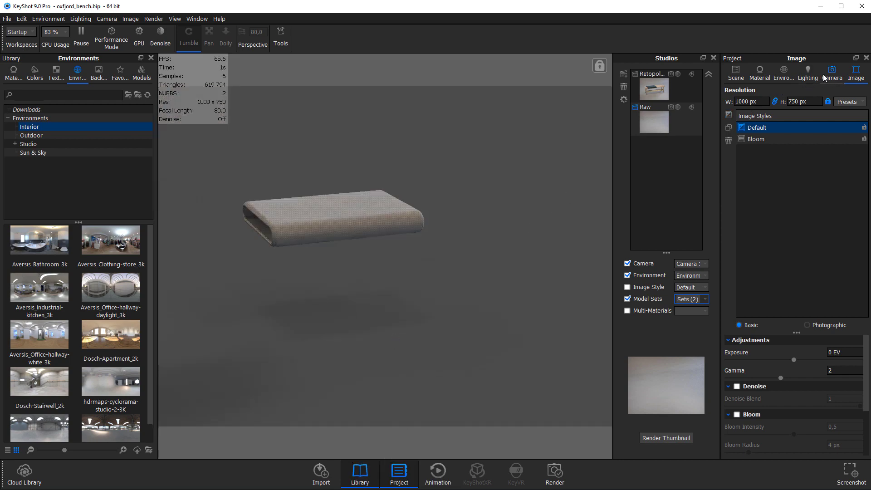
pyautogui.click(831, 74)
pyautogui.click(761, 92)
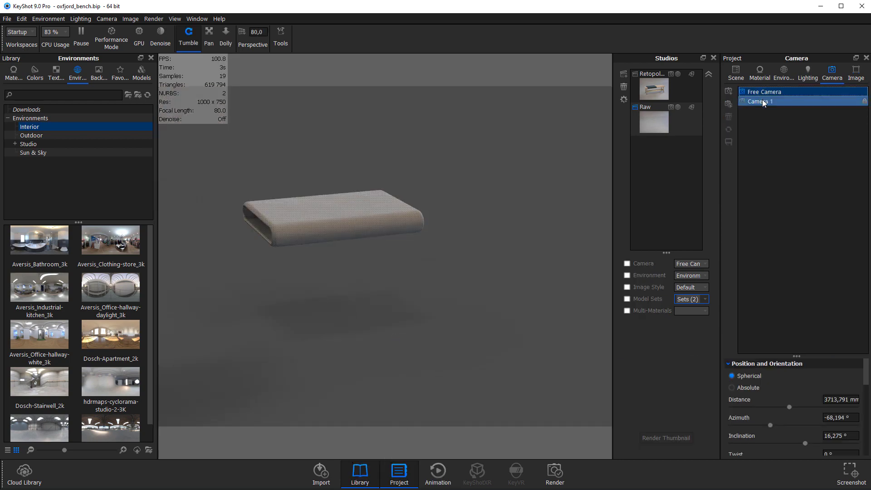
pyautogui.scroll(5, 478, 290)
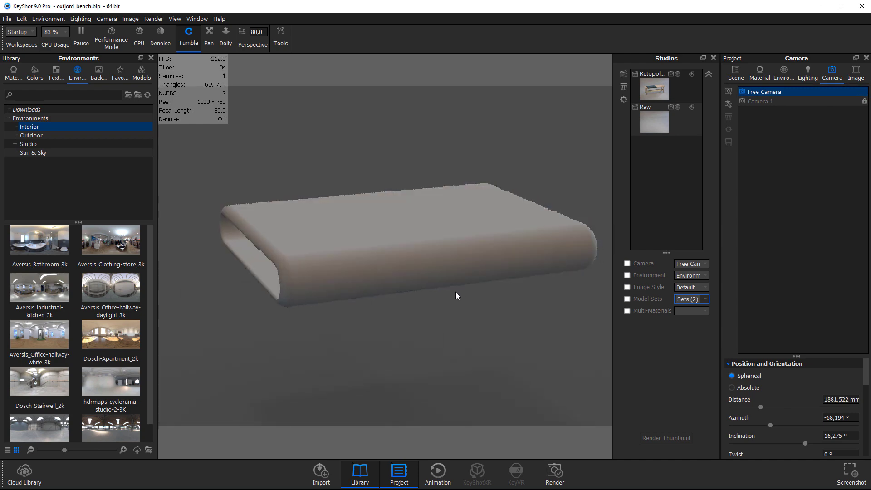
pyautogui.moveTo(445, 335); pyautogui.dragTo(451, 288)
# Step: Change the cushion's material type to RealCloth and inspect the woven fabric up close
pyautogui.doubleClick(451, 266)
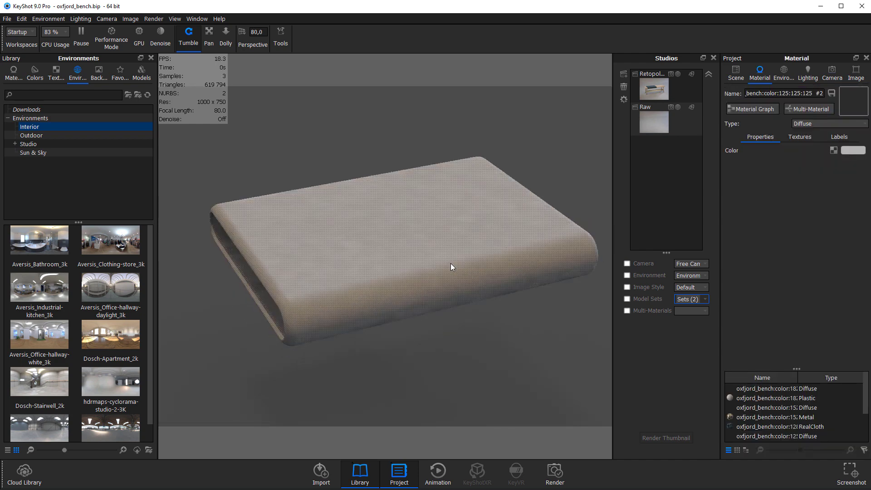
pyautogui.click(816, 121)
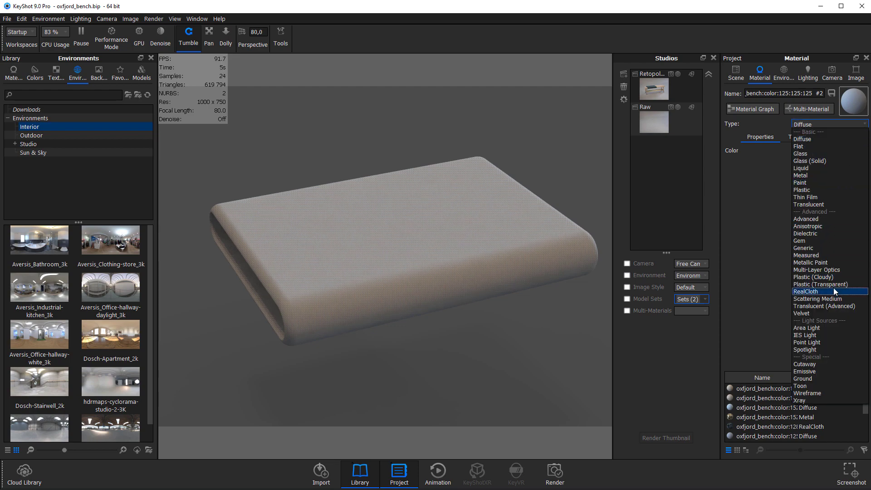
pyautogui.click(833, 290)
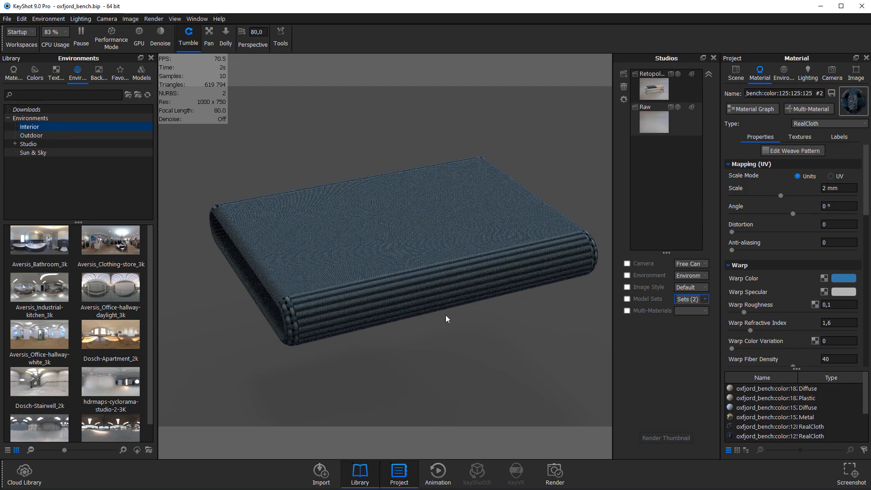
pyautogui.moveTo(374, 355); pyautogui.dragTo(439, 286)
pyautogui.scroll(10, 439, 287)
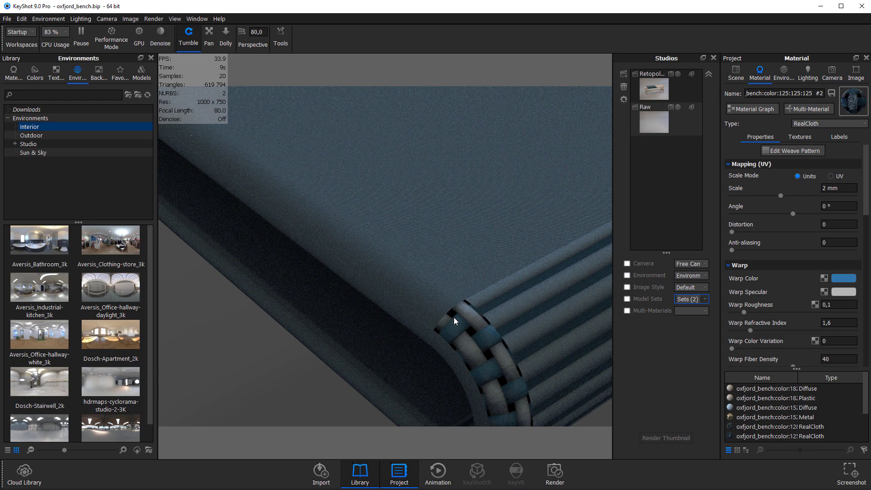
pyautogui.scroll(-5, 454, 317)
pyautogui.moveTo(454, 317); pyautogui.dragTo(473, 346)
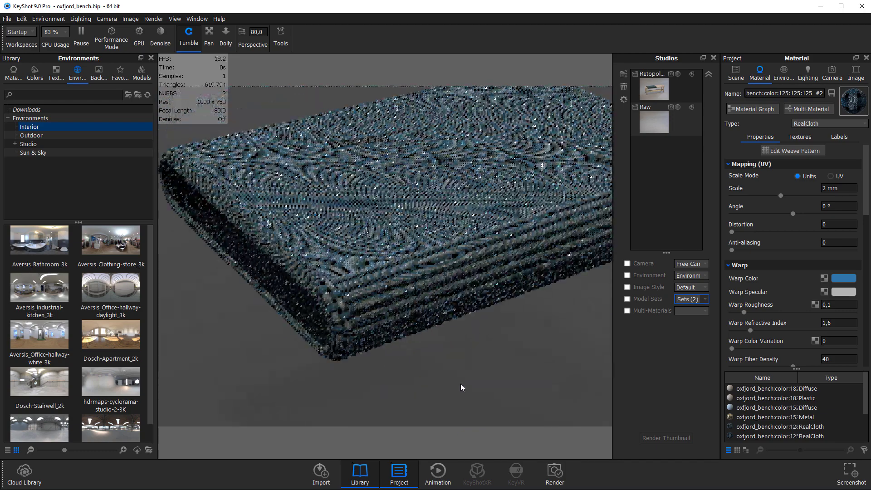
pyautogui.scroll(-5, 461, 383)
pyautogui.moveTo(469, 372); pyautogui.dragTo(508, 296)
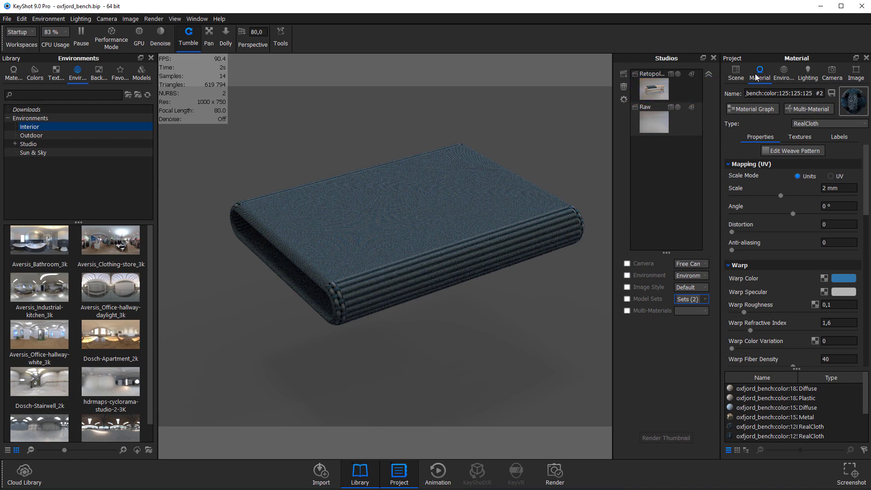
# Step: Use Undo Hide Part to bring the hidden bench parts back into view
pyautogui.rightClick(565, 164)
pyautogui.click(591, 169)
pyautogui.rightClick(514, 366)
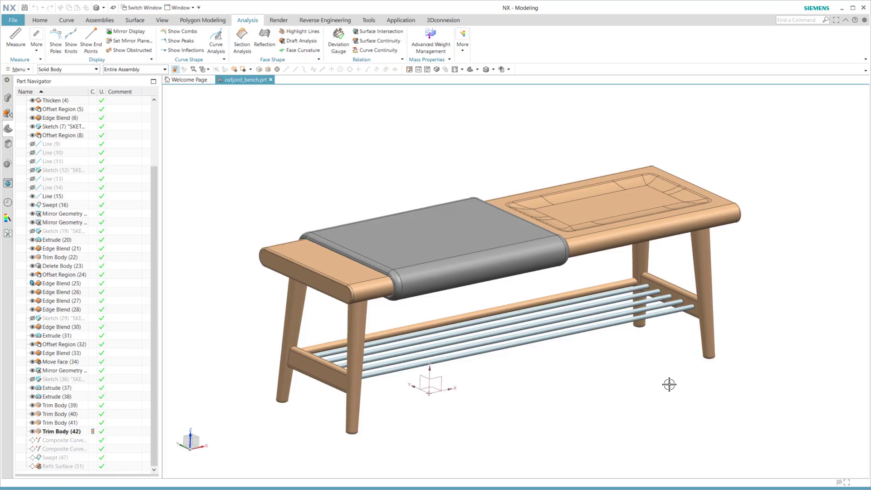
pyautogui.moveTo(669, 385); pyautogui.dragTo(640, 387, button='middle')
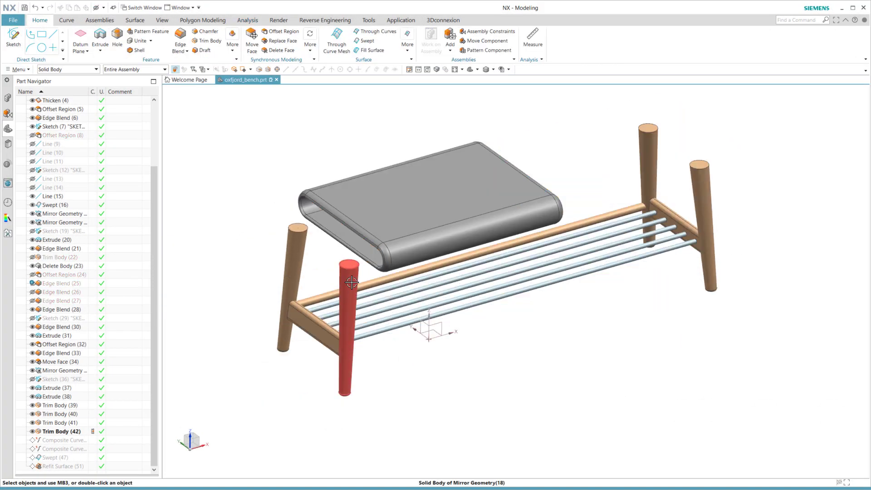
# Step: Hide three bench legs with Ctrl+B and orbit to a low side view of the cushion
pyautogui.click(289, 262)
pyautogui.hotkey('ctrl', 'b')
pyautogui.click(648, 168)
pyautogui.hotkey('ctrl', 'b')
pyautogui.click(702, 227)
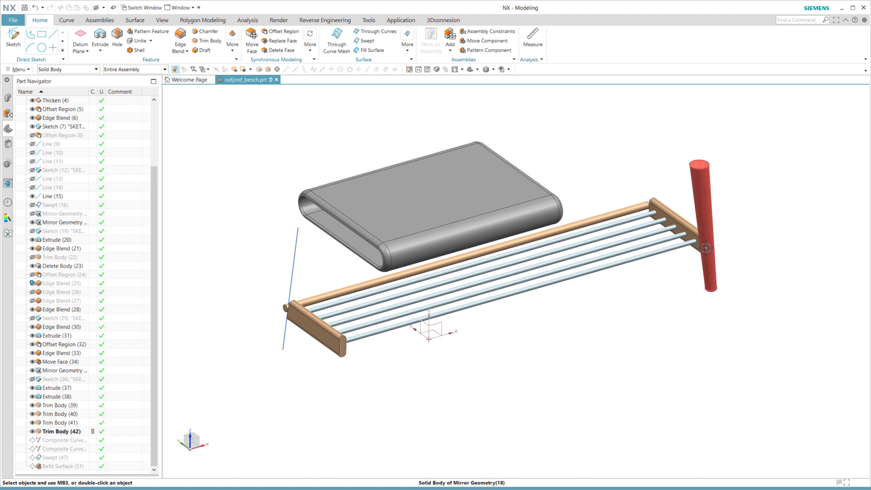
pyautogui.hotkey('ctrl', 'b')
pyautogui.moveTo(503, 252); pyautogui.dragTo(602, 238, button='middle')
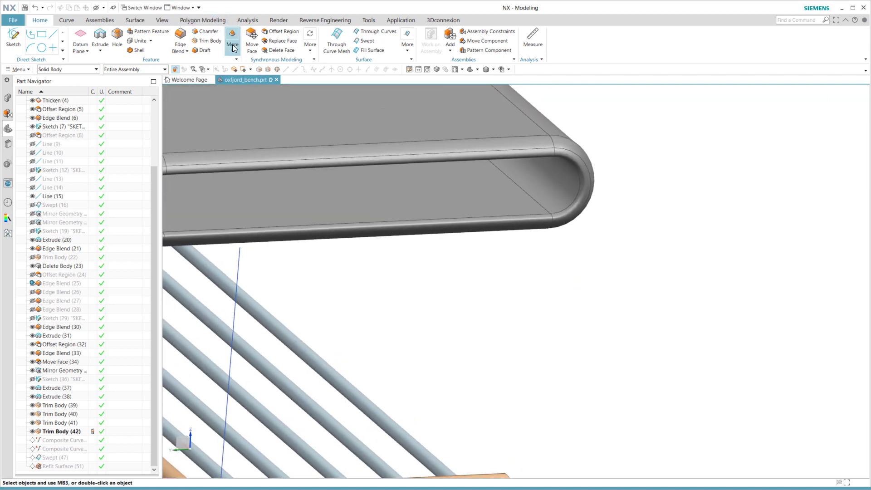
# Step: Start Extract Geometry, try picking the cushion's rounded-end edge, then clear that pick
pyautogui.click(232, 44)
pyautogui.click(253, 170)
pyautogui.scroll(5, 567, 217)
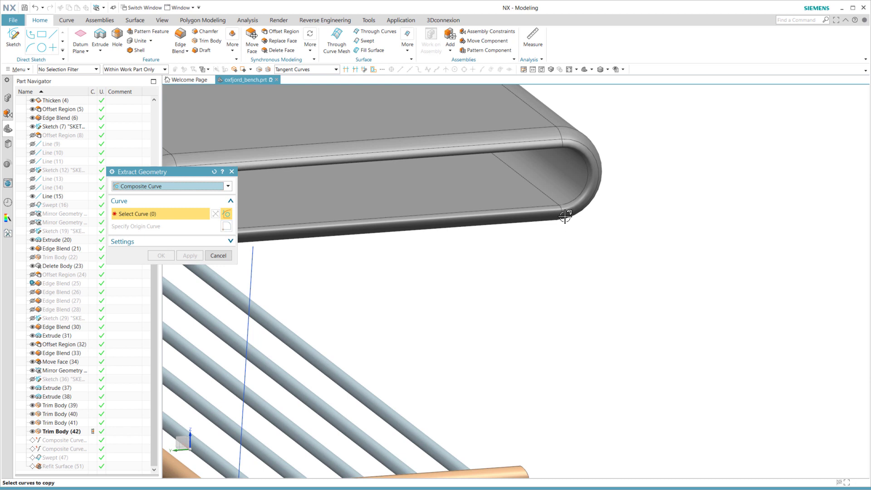
pyautogui.click(569, 201)
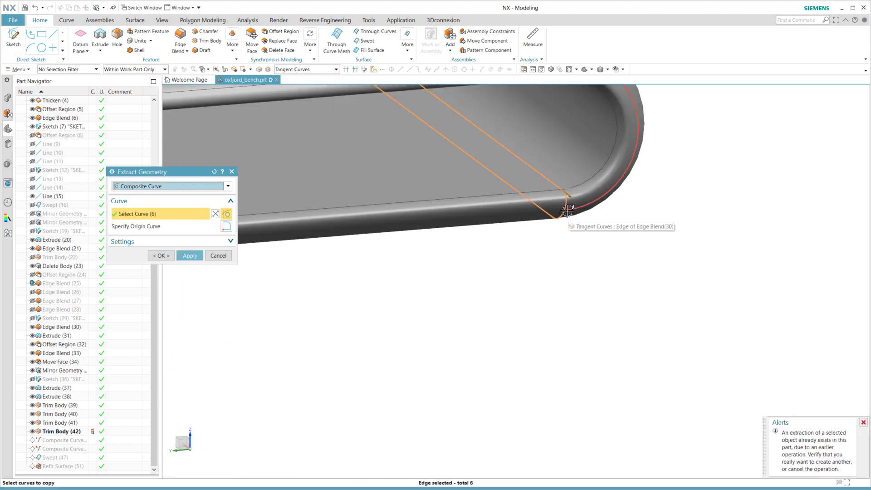
pyautogui.moveTo(568, 202); pyautogui.dragTo(552, 208, button='middle')
pyautogui.keyDown('shift'); pyautogui.click(551, 195); pyautogui.keyUp('shift')
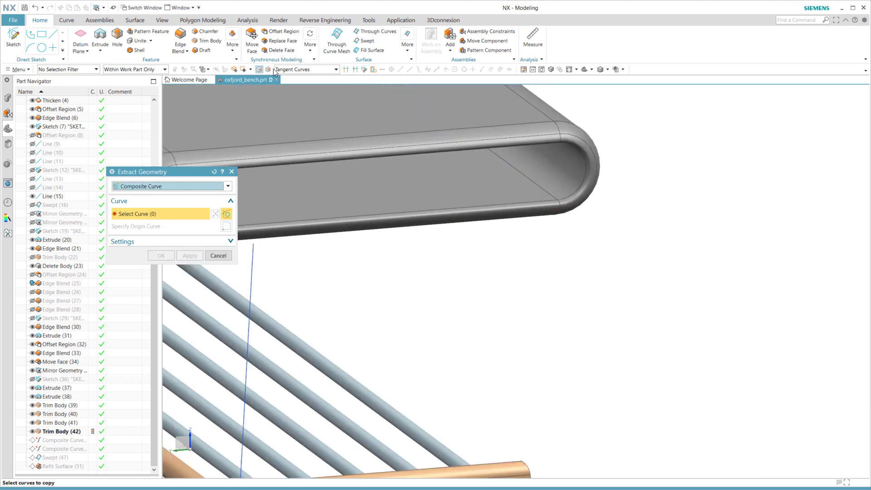
# Step: Set the curve rule to Single Curve and pick five bottom edges of the cushion
pyautogui.click(292, 69)
pyautogui.click(290, 79)
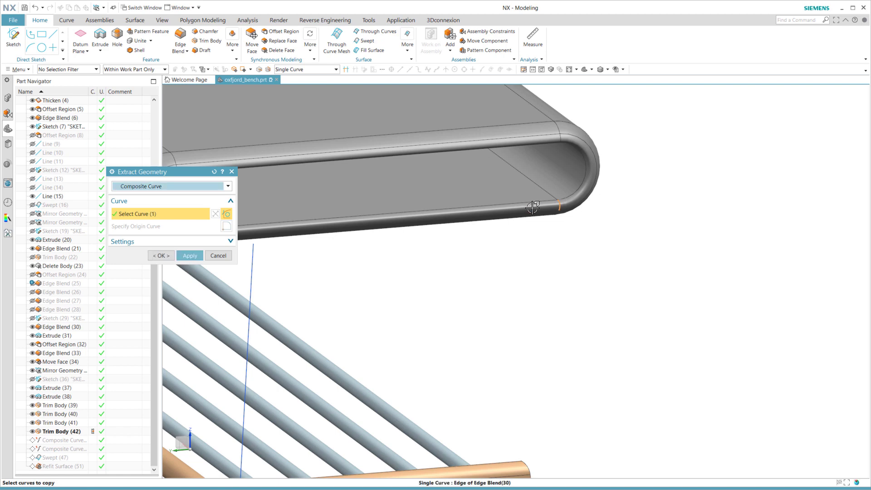
pyautogui.click(561, 223)
pyautogui.click(562, 225)
pyautogui.moveTo(562, 225); pyautogui.dragTo(508, 369, button='middle')
pyautogui.click(414, 183)
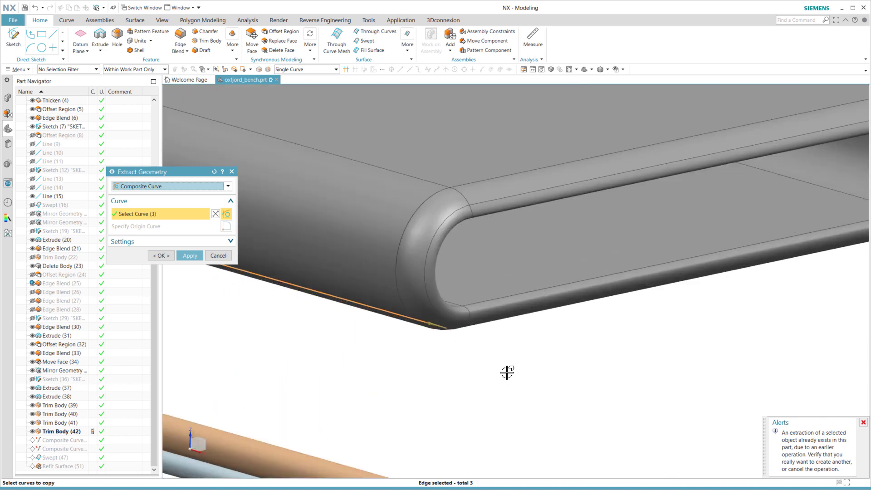
pyautogui.click(466, 319)
pyautogui.click(480, 305)
pyautogui.scroll(-10, 546, 319)
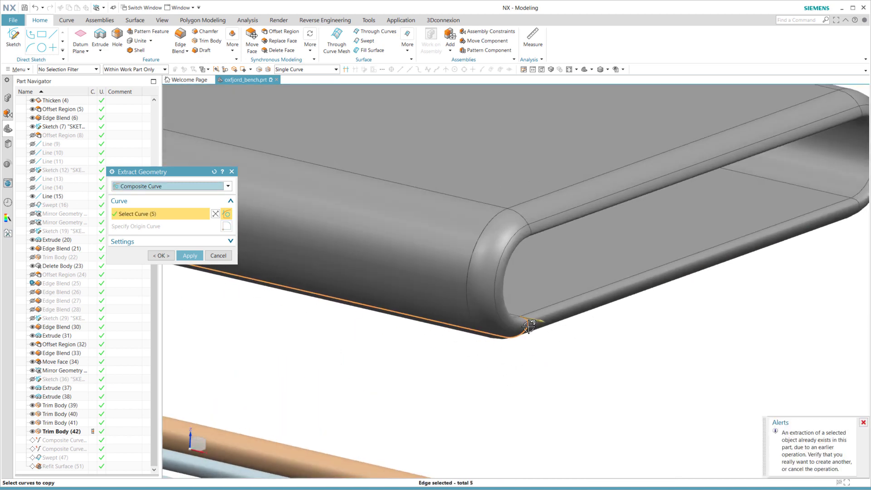
pyautogui.moveTo(608, 336); pyautogui.dragTo(667, 363, button='middle')
# Step: Dismiss the alert, reverse the curve chain direction and expand Settings with Associative kept on
pyautogui.click(864, 422)
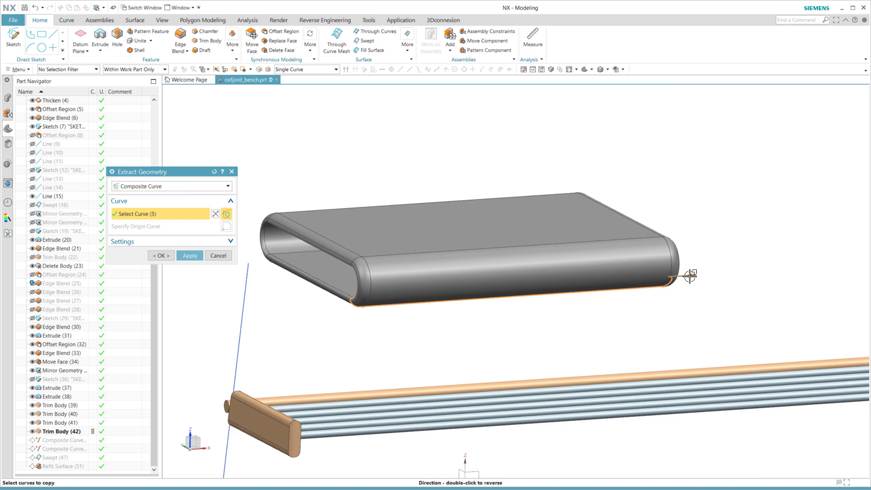
pyautogui.doubleClick(689, 275)
pyautogui.moveTo(499, 291)
pyautogui.mouseDown(button='middle')
pyautogui.moveTo(424, 298)
pyautogui.moveTo(503, 303)
pyautogui.moveTo(495, 302)
pyautogui.mouseUp(button='middle')
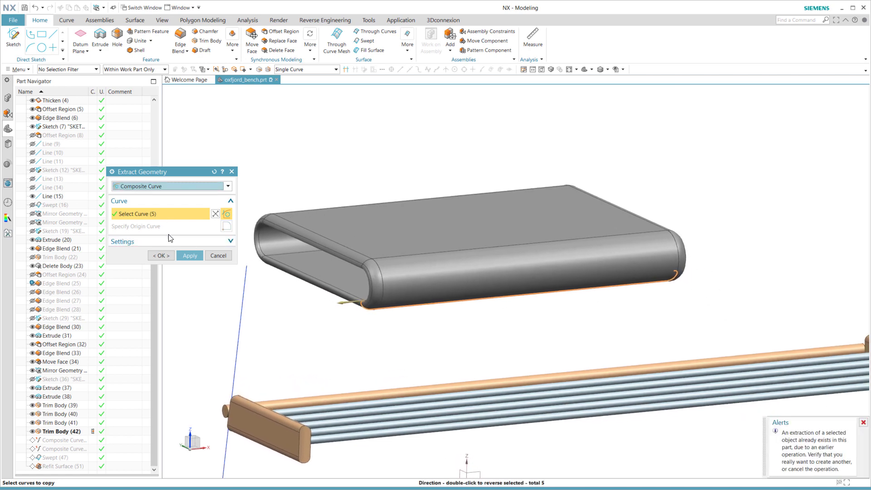
pyautogui.click(181, 241)
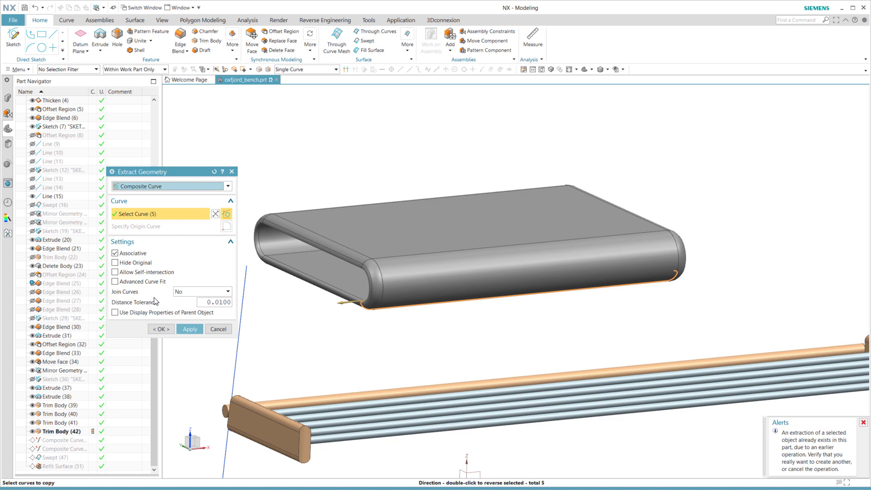
# Step: Accept the five-edge composite curve and start another Composite Curve from the shortcut toolbar
pyautogui.click(162, 329)
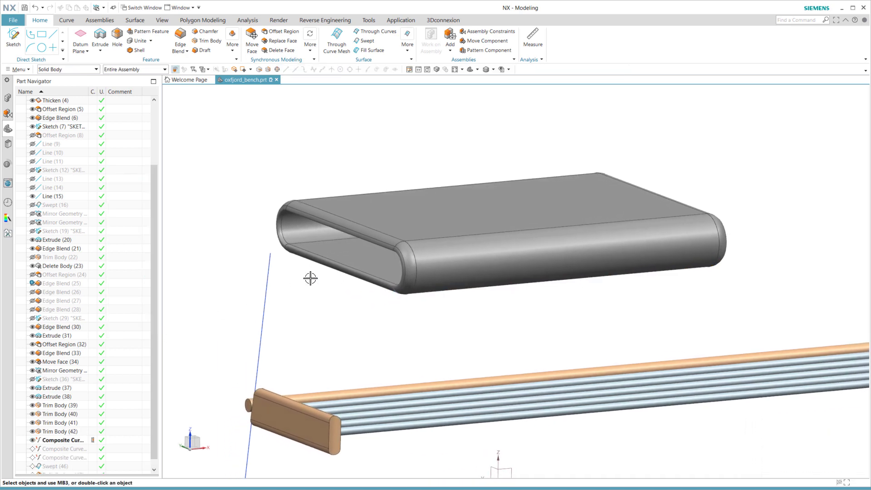
pyautogui.scroll(-4, 392, 294)
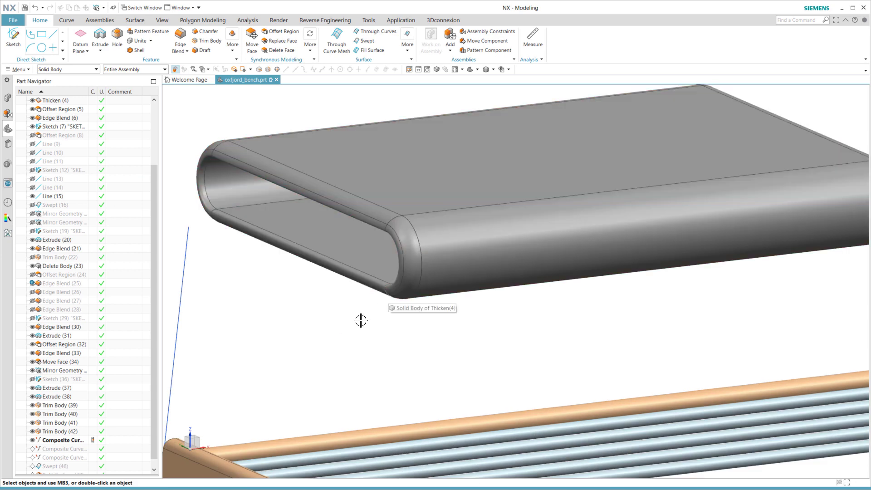
pyautogui.scroll(3, 345, 317)
pyautogui.scroll(-2, 385, 327)
pyautogui.scroll(5, 386, 327)
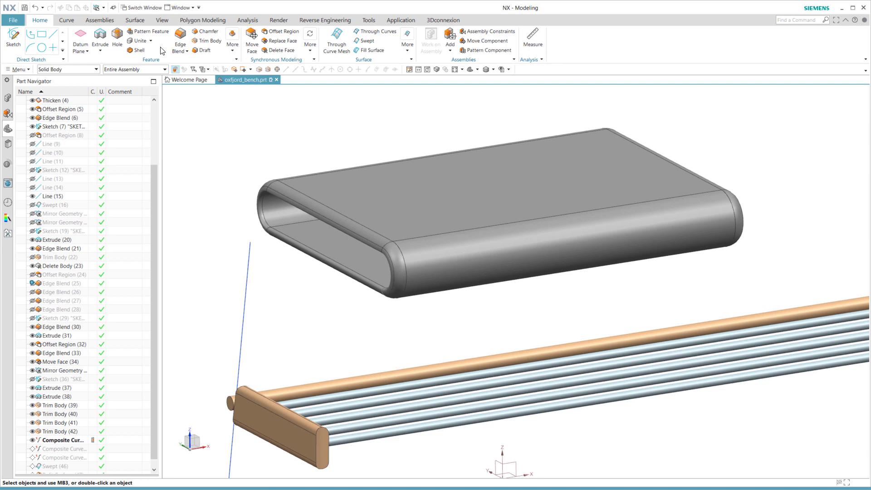
pyautogui.scroll(-2, 227, 87)
pyautogui.scroll(-1, 227, 87)
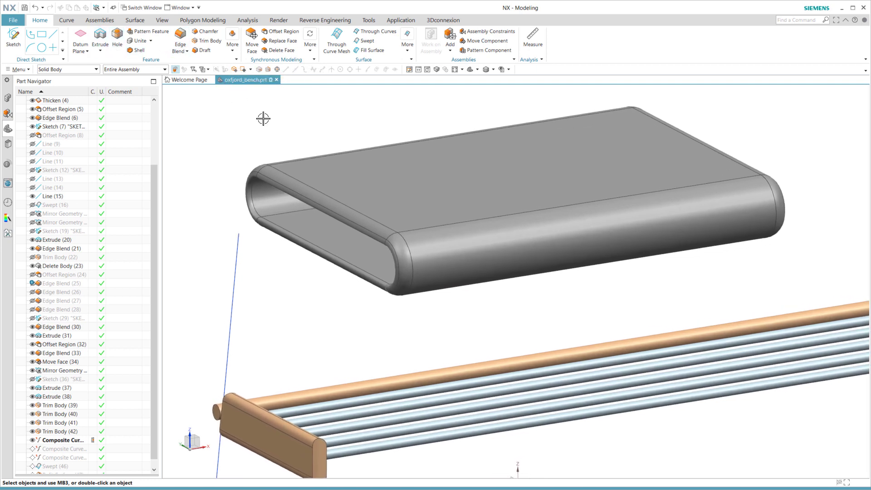
pyautogui.rightClick(310, 126)
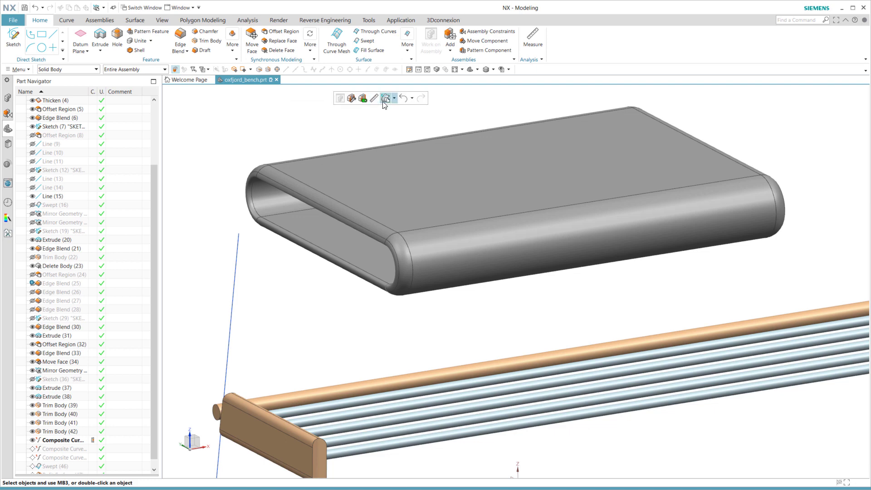
pyautogui.click(384, 104)
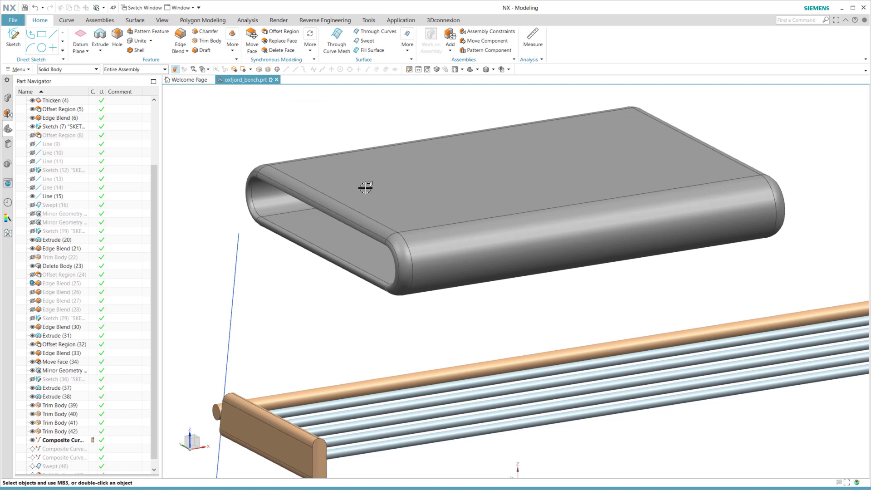
# Step: Extract the cushion's connected edge loop as a second composite curve
pyautogui.scroll(3, 400, 264)
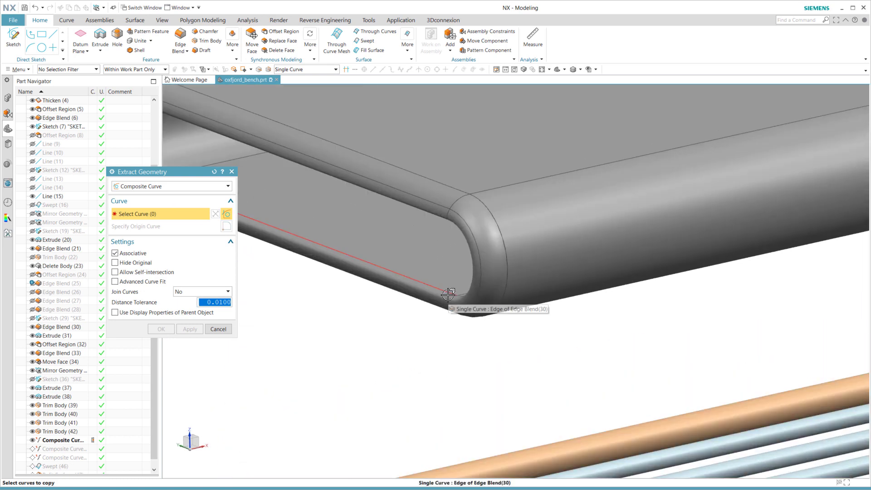
pyautogui.click(447, 270)
pyautogui.click(463, 281)
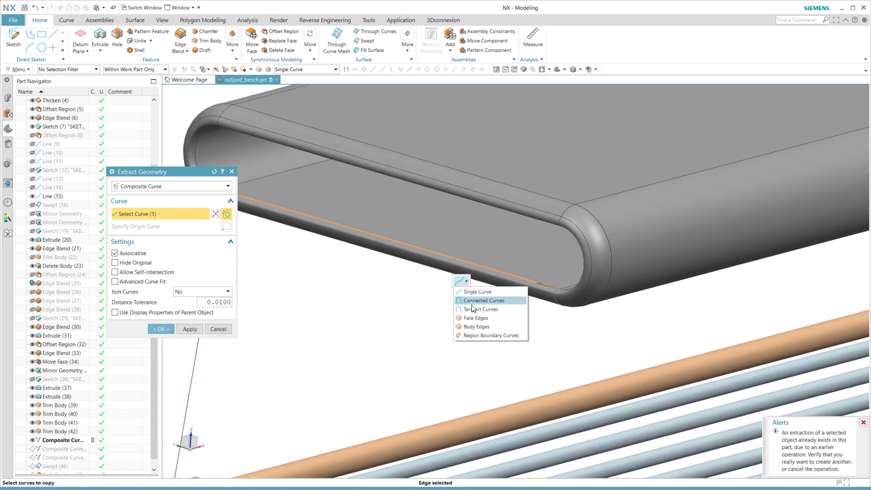
pyautogui.click(463, 299)
pyautogui.scroll(-3, 349, 234)
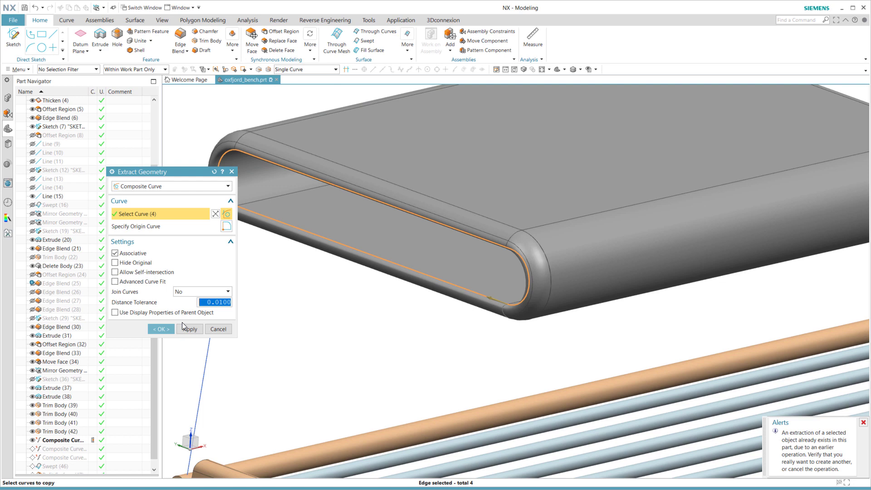
pyautogui.middleClick(449, 293)
pyautogui.moveTo(448, 294); pyautogui.dragTo(518, 226, button='middle')
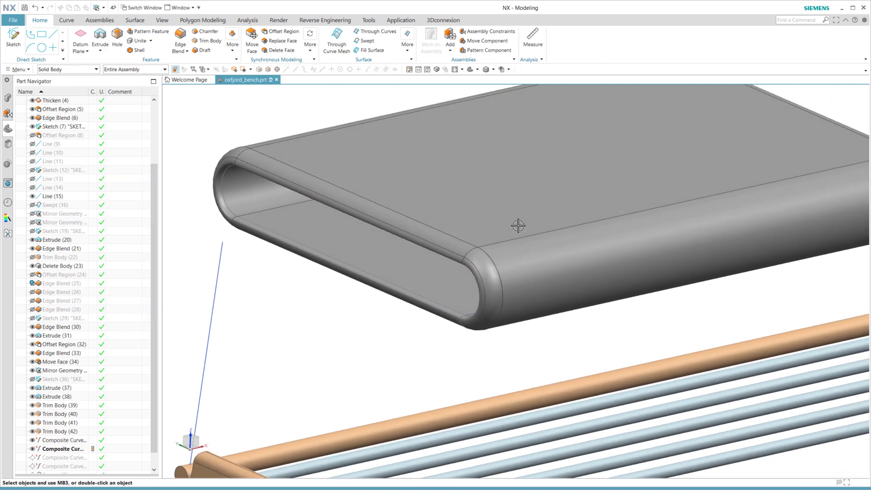
# Step: Hide the solid cushion slab so only its curves remain
pyautogui.rightClick(498, 246)
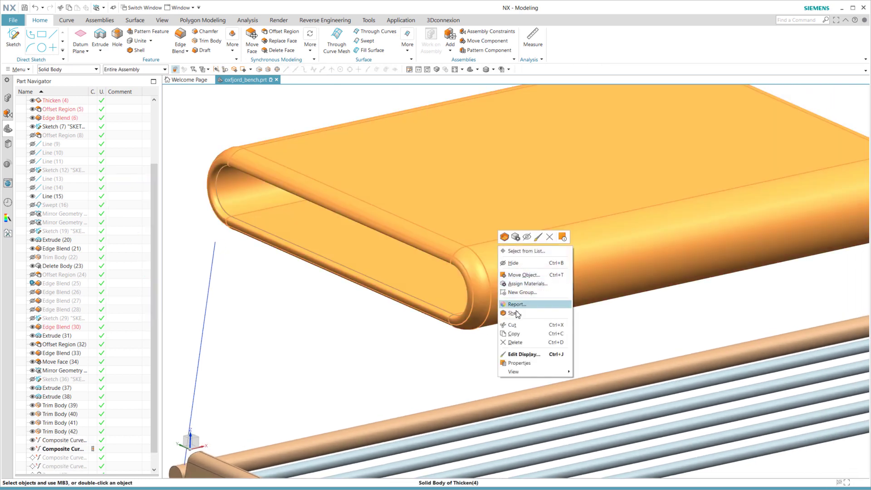
pyautogui.click(520, 263)
pyautogui.moveTo(508, 298); pyautogui.dragTo(497, 307, button='middle')
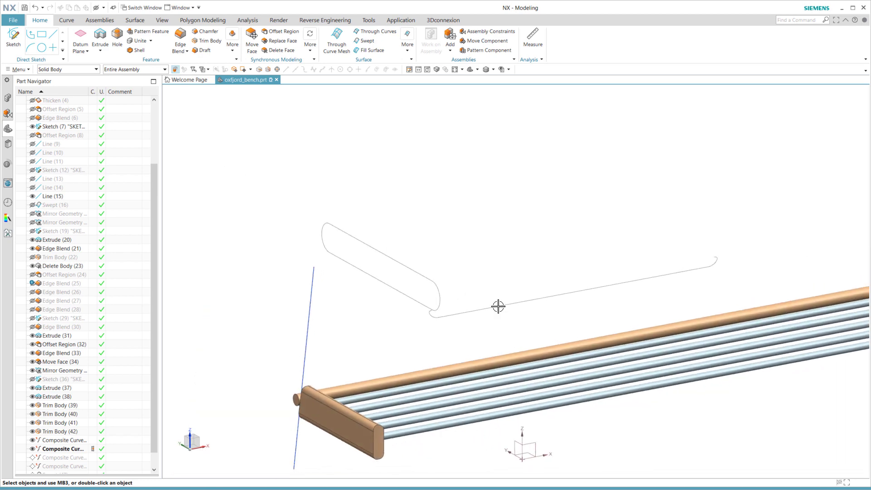
# Step: Sweep the five-curve section along the four-curve loop guide to create Swept (45)
pyautogui.click(135, 20)
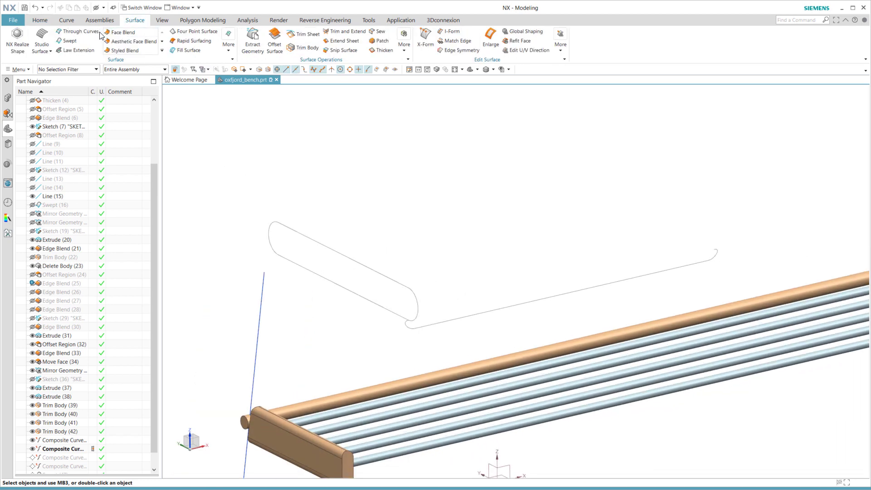
pyautogui.click(72, 41)
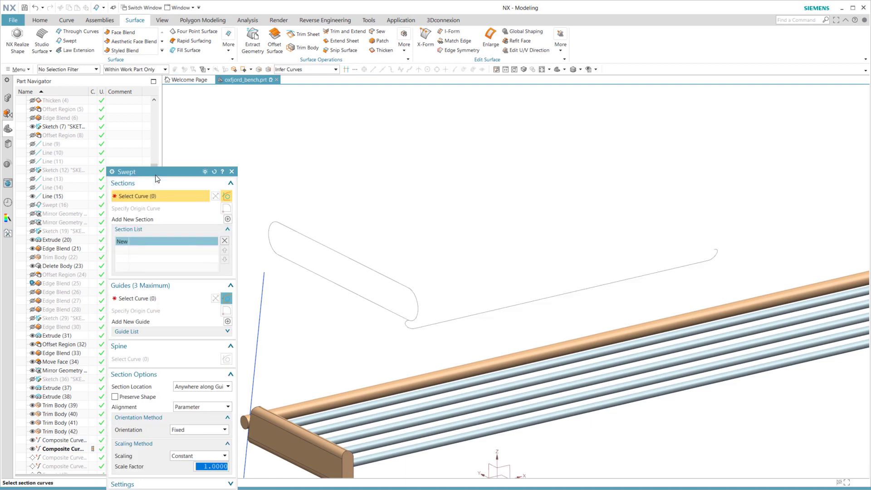
pyautogui.moveTo(159, 169); pyautogui.dragTo(164, 118)
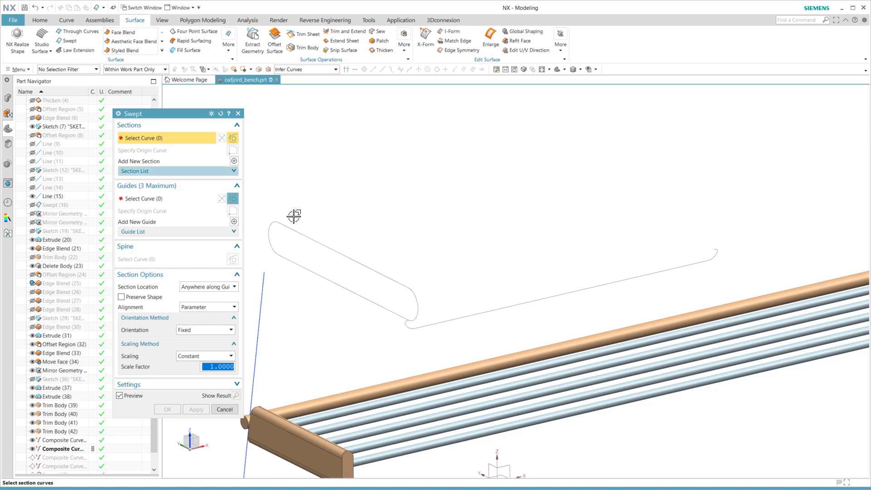
pyautogui.click(419, 331)
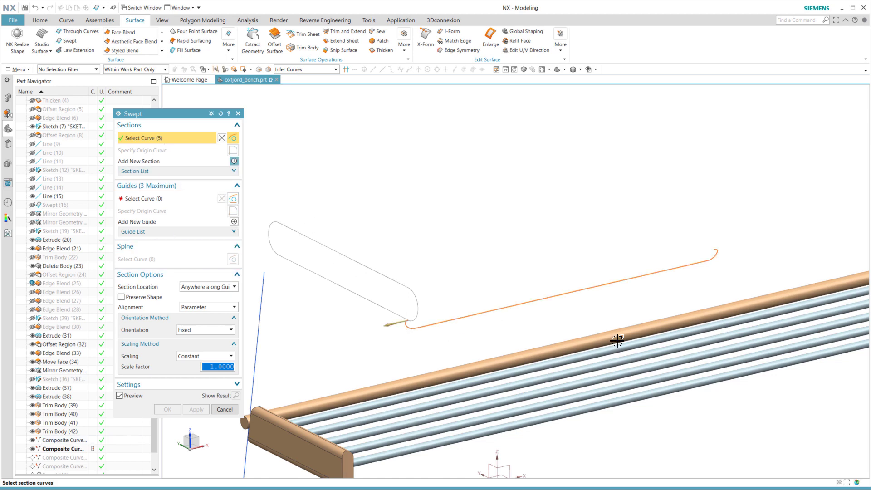
pyautogui.click(156, 195)
pyautogui.click(405, 324)
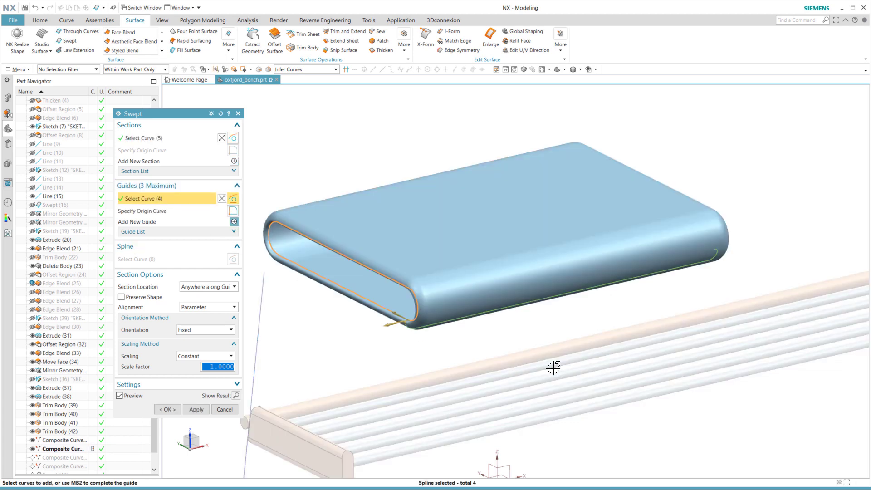
pyautogui.moveTo(399, 335); pyautogui.dragTo(447, 308, button='middle')
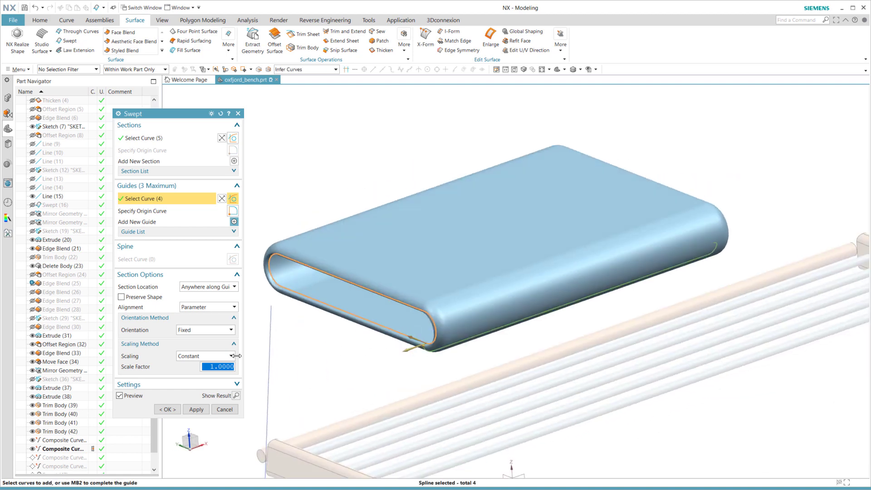
pyautogui.click(166, 409)
pyautogui.moveTo(390, 293); pyautogui.dragTo(347, 317, button='middle')
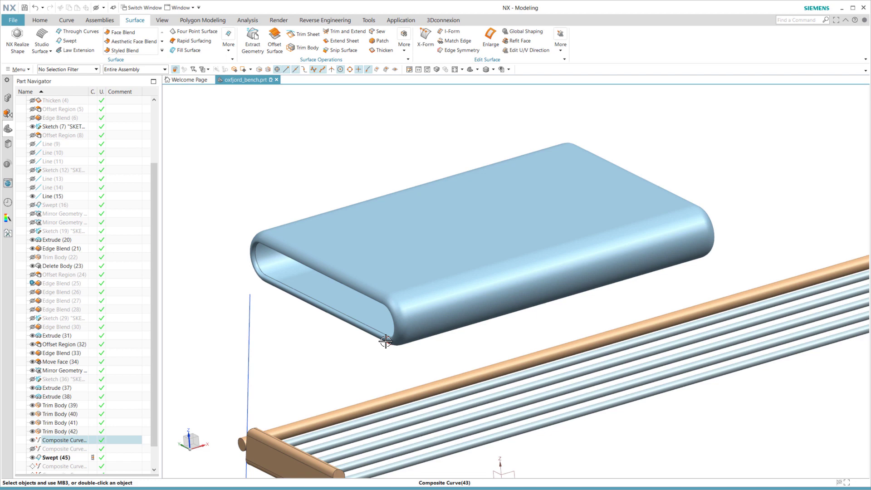
# Step: Display the control poles of the Swept (45) cushion, then deselect it and zoom out
pyautogui.scroll(3, 391, 356)
pyautogui.moveTo(421, 341); pyautogui.dragTo(442, 236, button='middle')
pyautogui.click(441, 236)
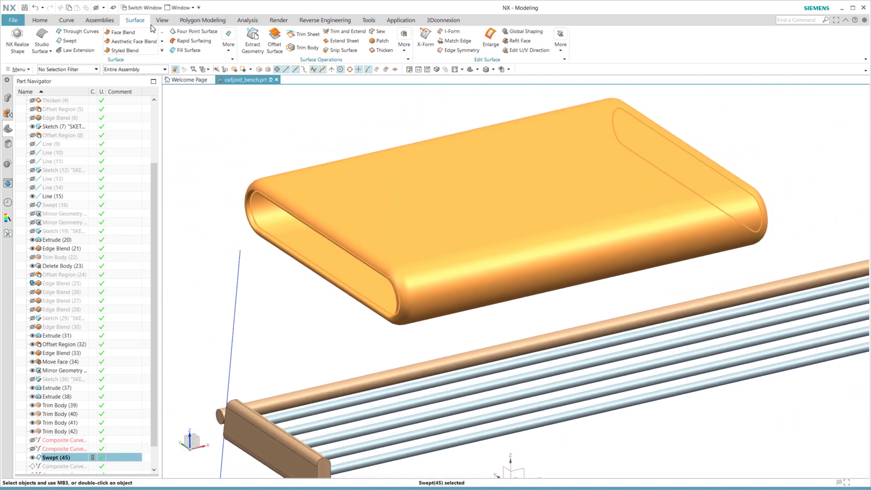
pyautogui.click(248, 20)
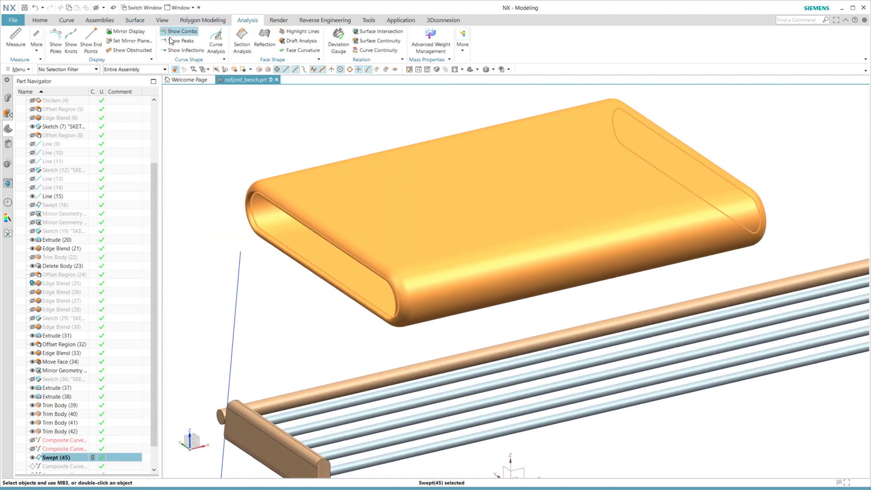
pyautogui.click(55, 40)
pyautogui.press('Escape')
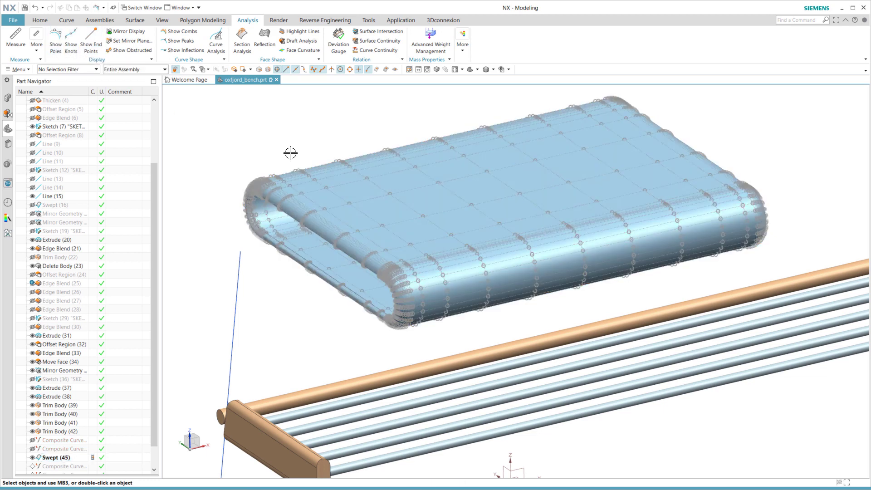
pyautogui.scroll(-3, 289, 162)
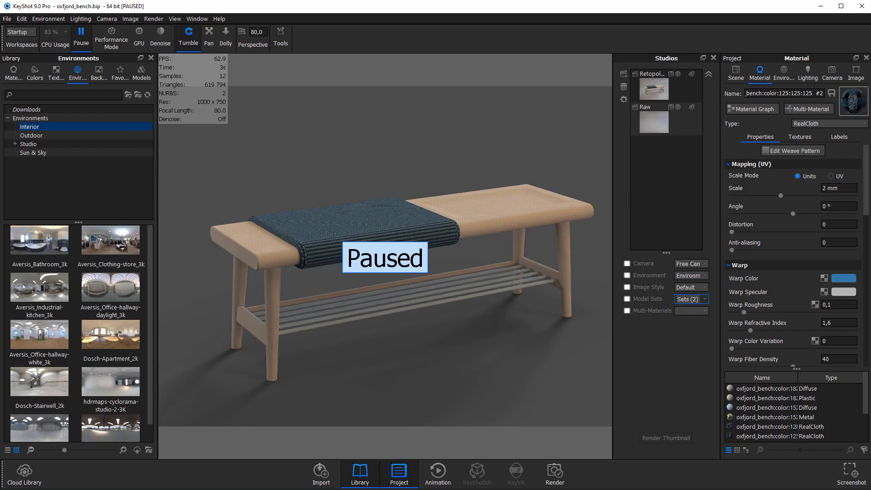
# Step: Re-import oxfjord_bench.prt into KeyShot using Update Geometry to get the new swept cushion
pyautogui.hotkey('alt', 'Tab')
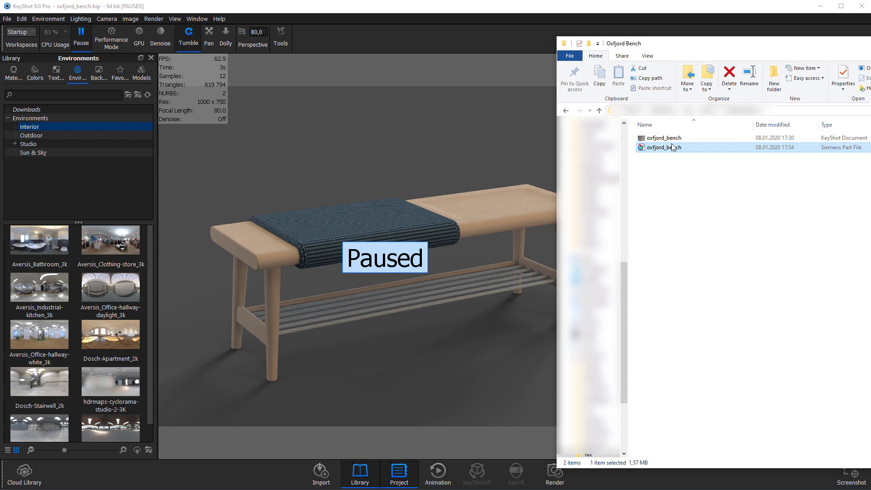
pyautogui.moveTo(663, 161); pyautogui.dragTo(443, 178)
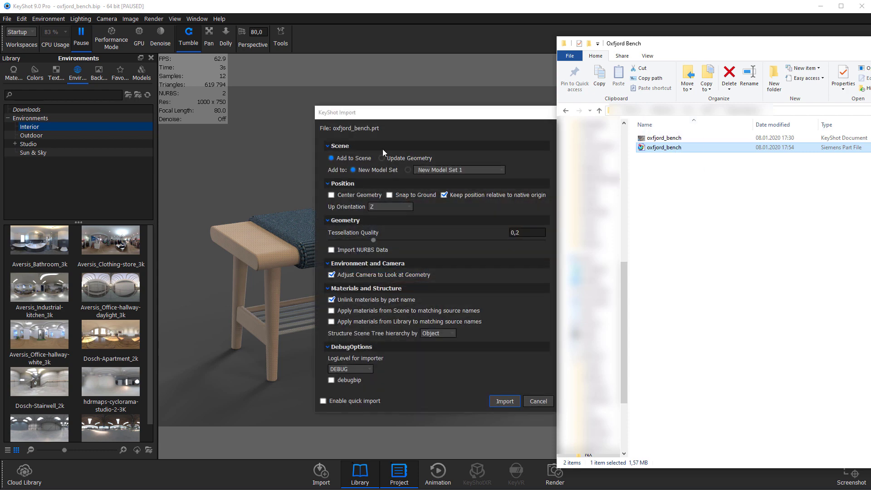
pyautogui.click(400, 158)
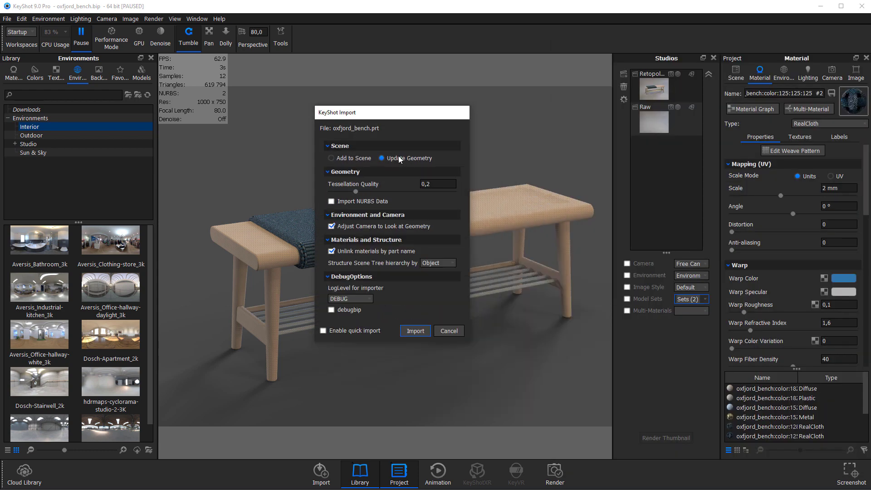
pyautogui.click(414, 331)
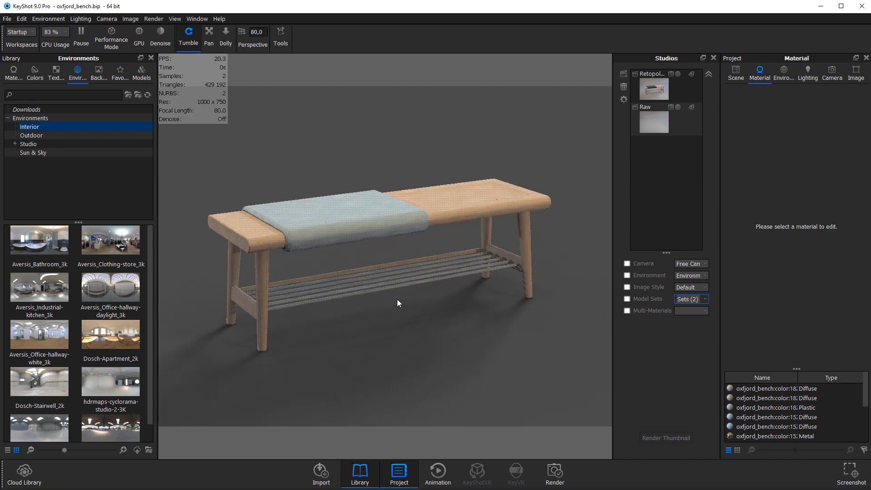
# Step: Isolate the cushion part so it is the only visible object in the scene
pyautogui.click(737, 76)
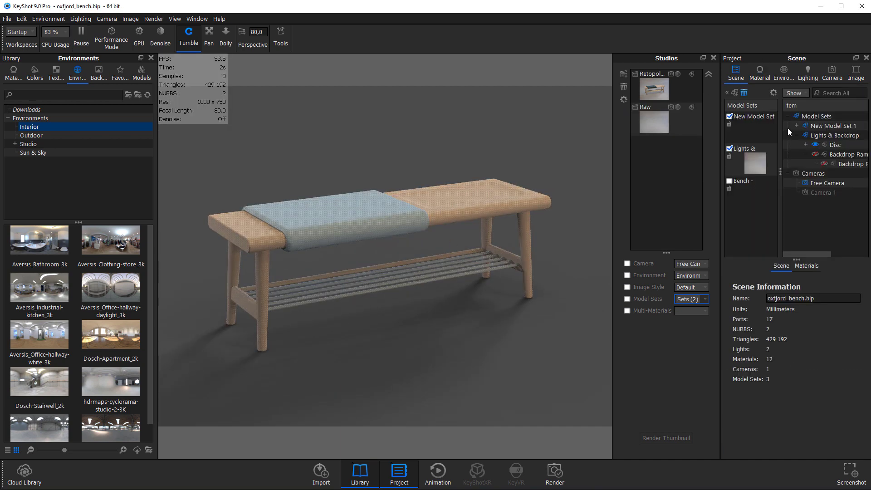
pyautogui.rightClick(335, 208)
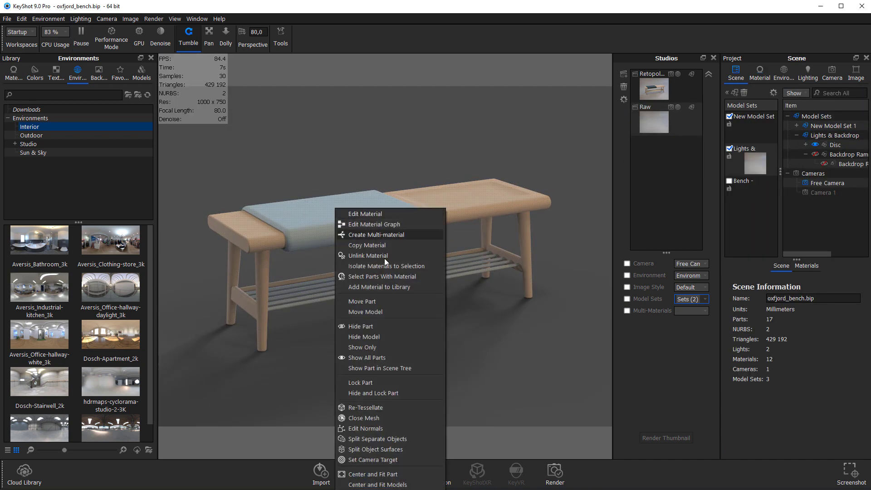
pyautogui.click(390, 348)
pyautogui.moveTo(432, 285)
pyautogui.mouseDown()
pyautogui.moveTo(515, 343)
pyautogui.moveTo(524, 325)
pyautogui.moveTo(416, 279)
pyautogui.mouseUp()
# Step: Change the cushion material's type from Diffuse to RealCloth and inspect the weave up close
pyautogui.doubleClick(416, 280)
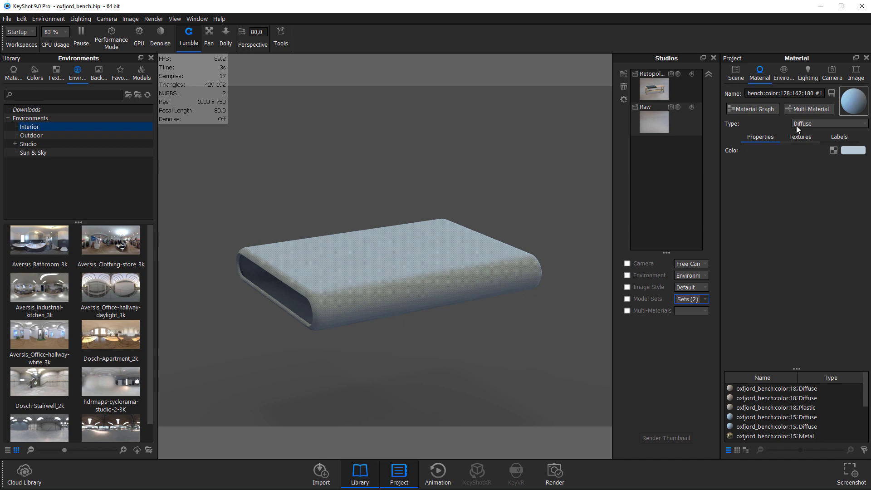
pyautogui.click(821, 121)
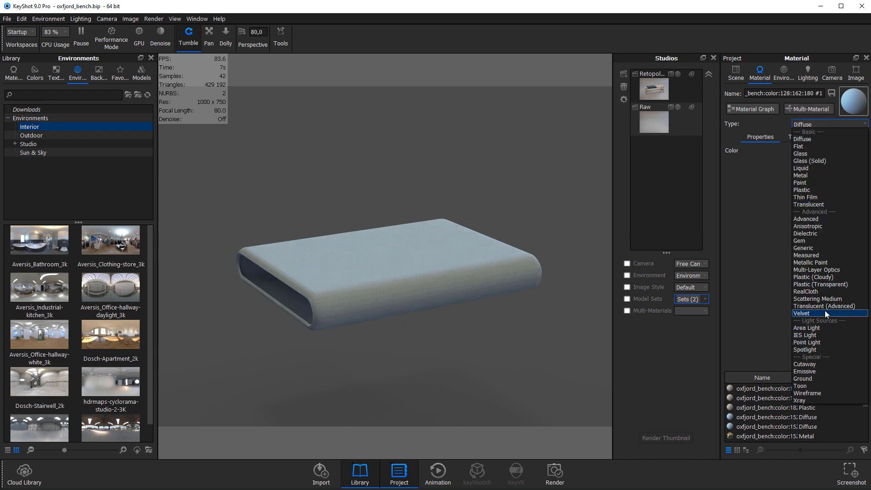
pyautogui.click(824, 290)
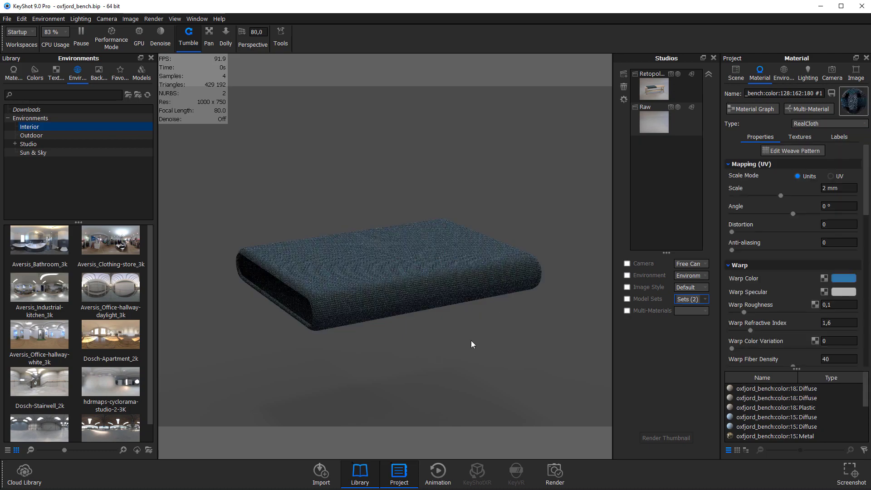
pyautogui.moveTo(461, 341); pyautogui.dragTo(489, 284)
pyautogui.scroll(5, 493, 251)
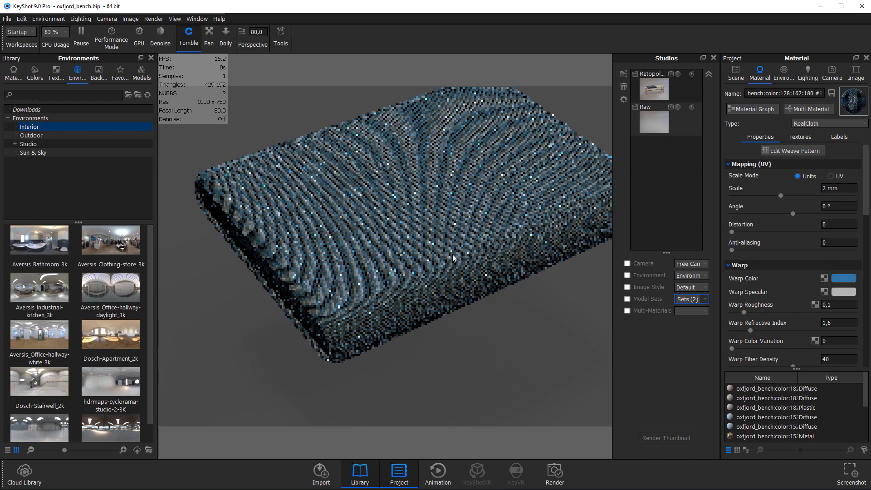
pyautogui.scroll(5, 429, 267)
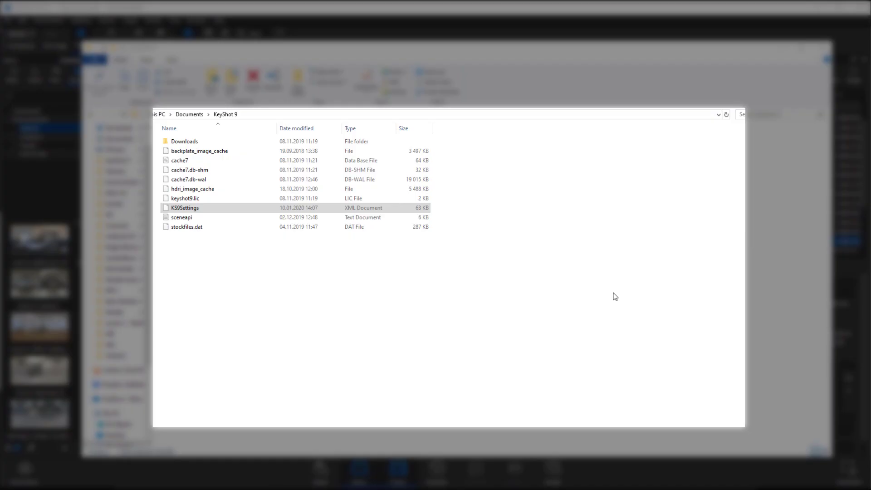
# Step: Clear the file selection in the Documents › KeyShot 9 folder
pyautogui.click(615, 297)
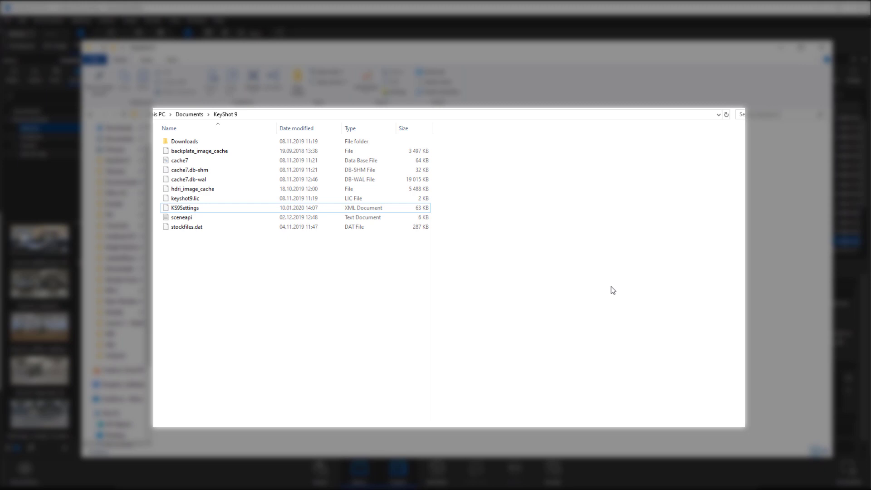
# Step: Select KS9Settings.xml and move its Notepad++ editor window up and left
pyautogui.click(184, 209)
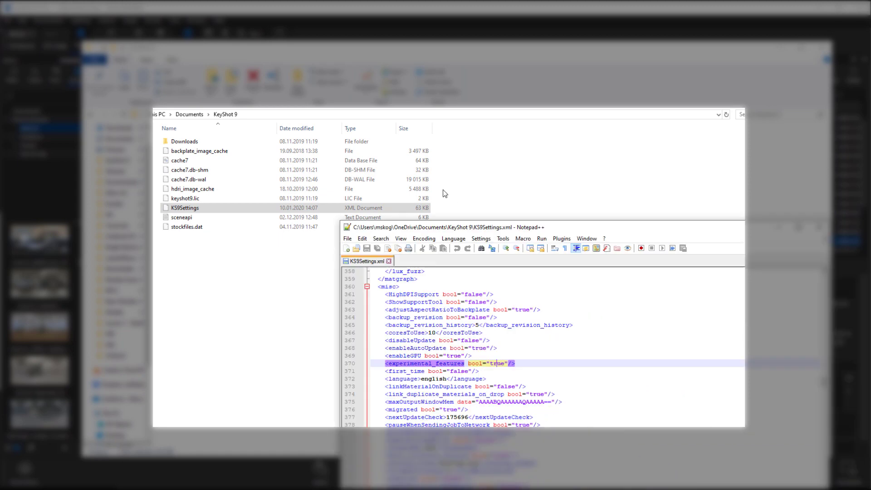
pyautogui.moveTo(487, 226); pyautogui.dragTo(331, 112)
# Step: Search KS9Settings.xml for 'experimental' to find its first occurrence
pyautogui.click(375, 152)
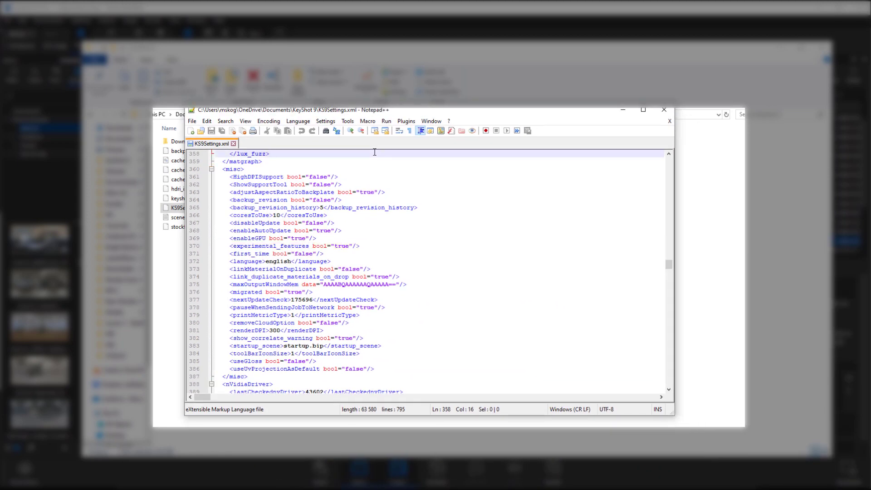
pyautogui.hotkey('ctrl', 'f')
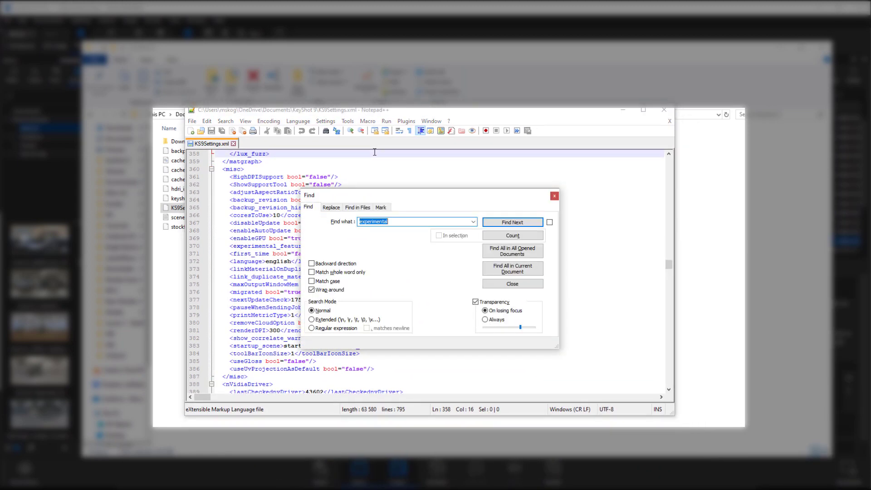
pyautogui.click(400, 222)
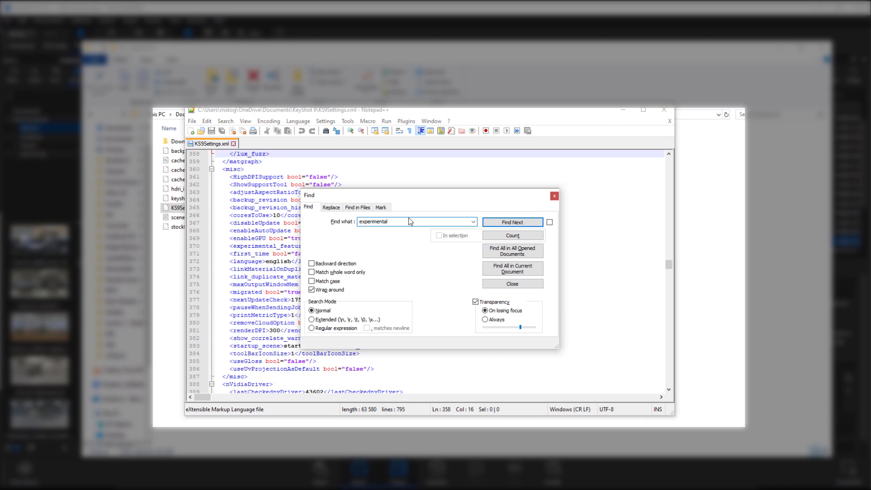
pyautogui.click(496, 223)
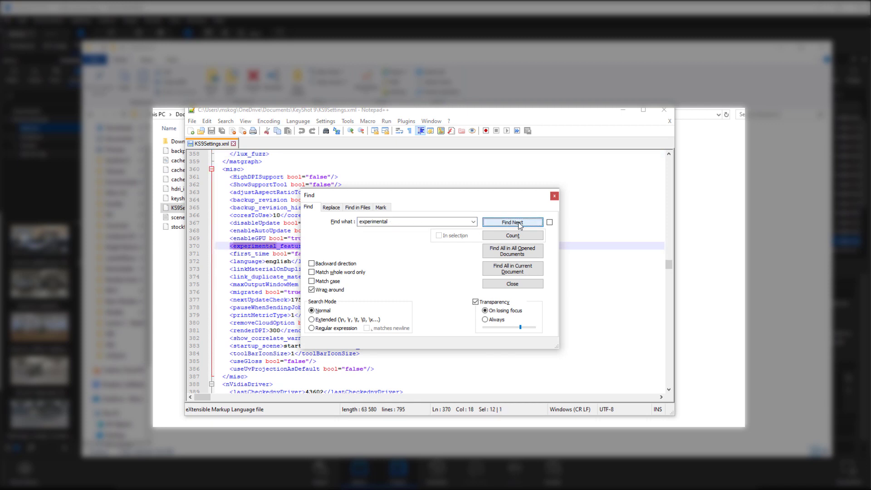
pyautogui.click(555, 195)
# Step: Check that experimental_features on line 370 is set to true
pyautogui.click(231, 246)
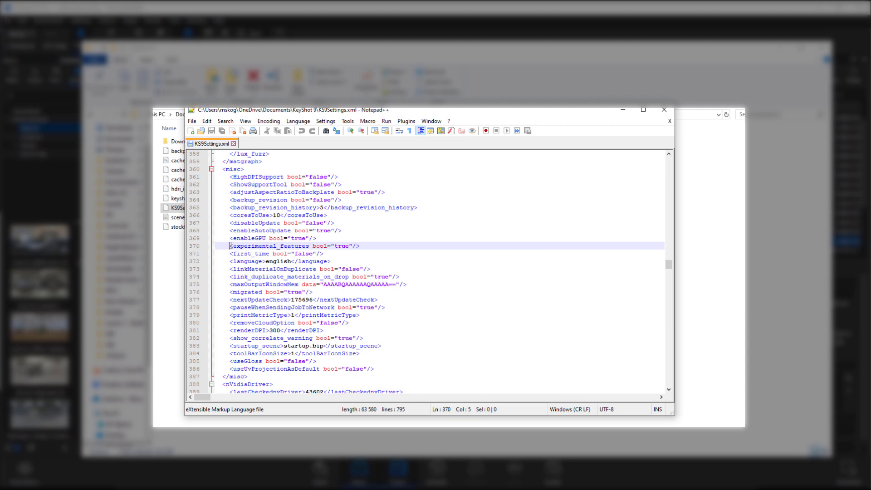
pyautogui.doubleClick(347, 246)
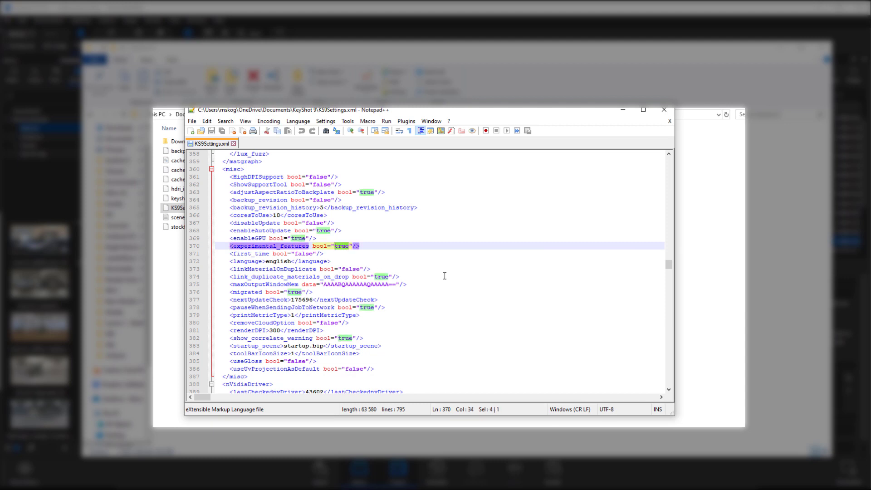
pyautogui.click(372, 260)
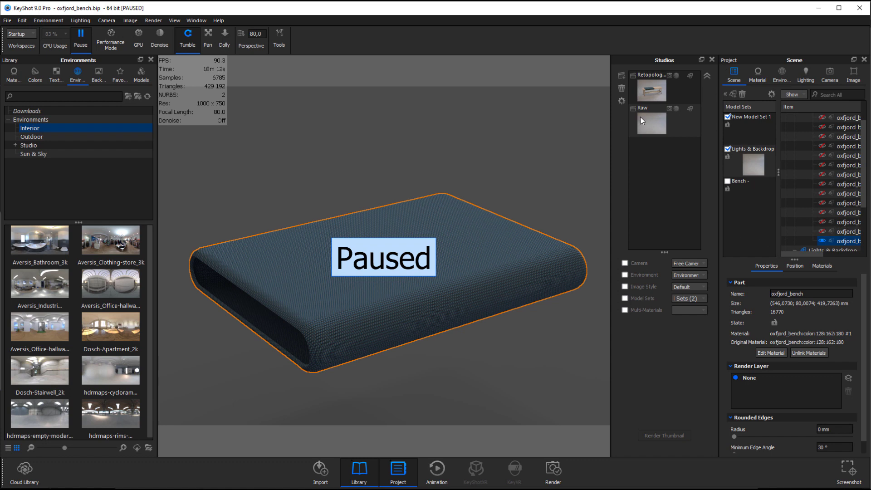
# Step: Resume the real-time render and open the cushion's RealCloth material down to its Geometry options
pyautogui.click(80, 33)
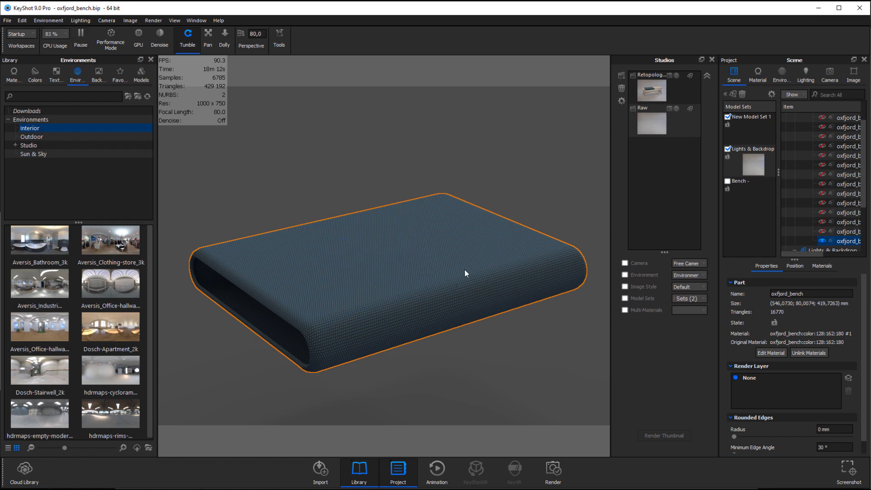
pyautogui.doubleClick(466, 274)
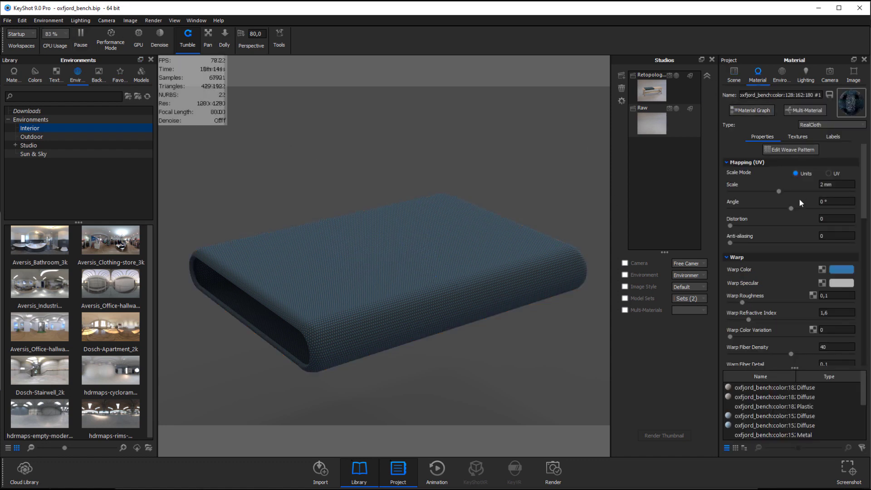
pyautogui.scroll(-10, 804, 217)
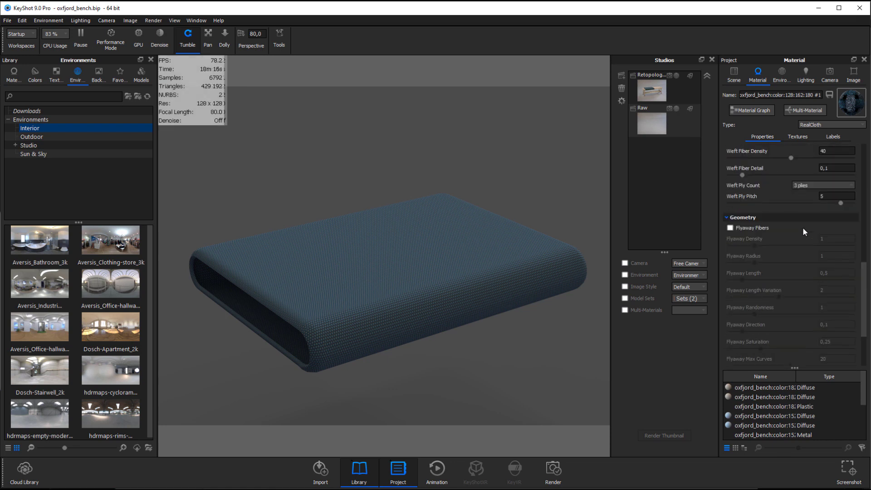
pyautogui.scroll(-4, 803, 227)
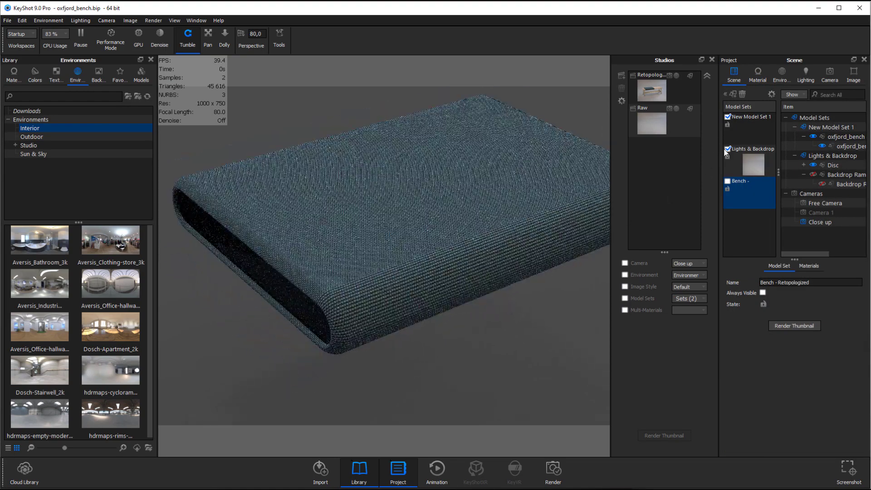
# Step: Enable the Bench model set to show the wooden frame around the cushion
pyautogui.click(728, 181)
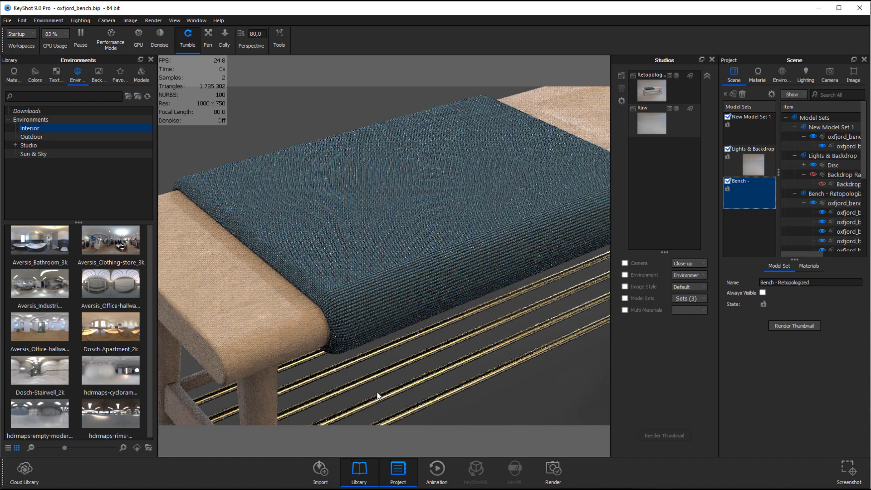
pyautogui.scroll(3, 396, 365)
pyautogui.scroll(-5, 415, 338)
pyautogui.scroll(5, 415, 339)
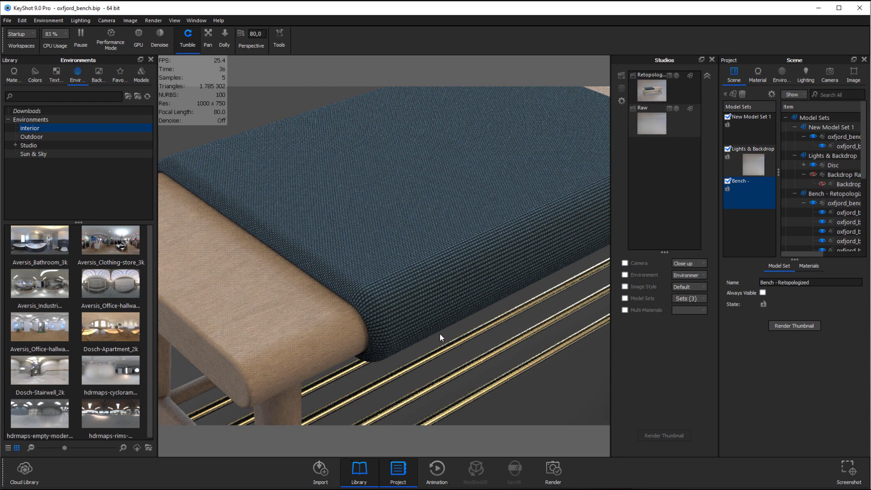
# Step: Open the cushion's RealCloth material and review its Warp and Weft settings
pyautogui.doubleClick(492, 227)
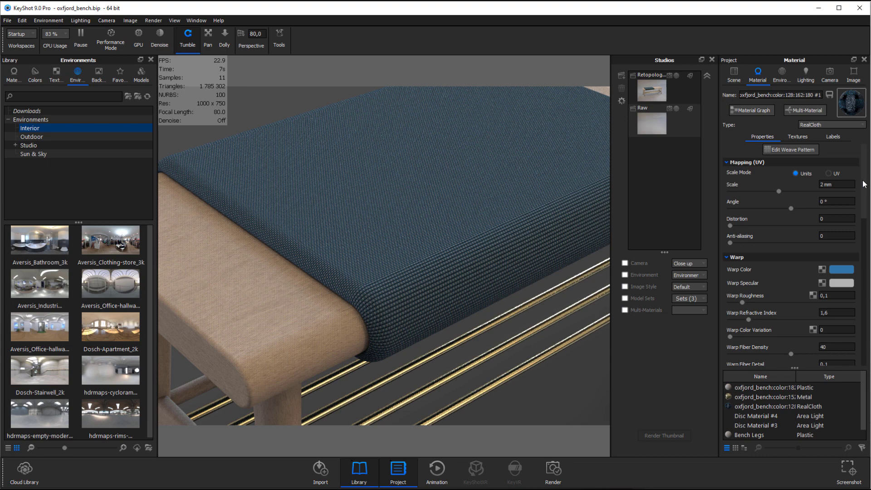
pyautogui.scroll(-5, 865, 184)
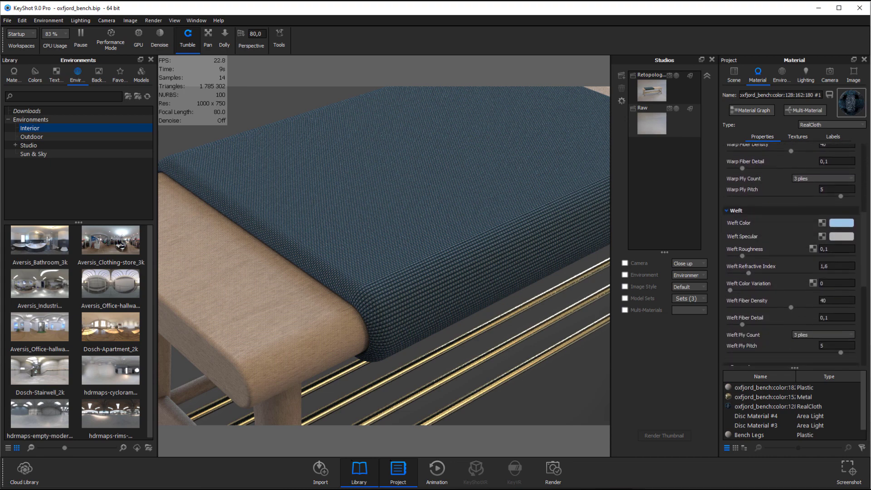
pyautogui.scroll(-5, 864, 272)
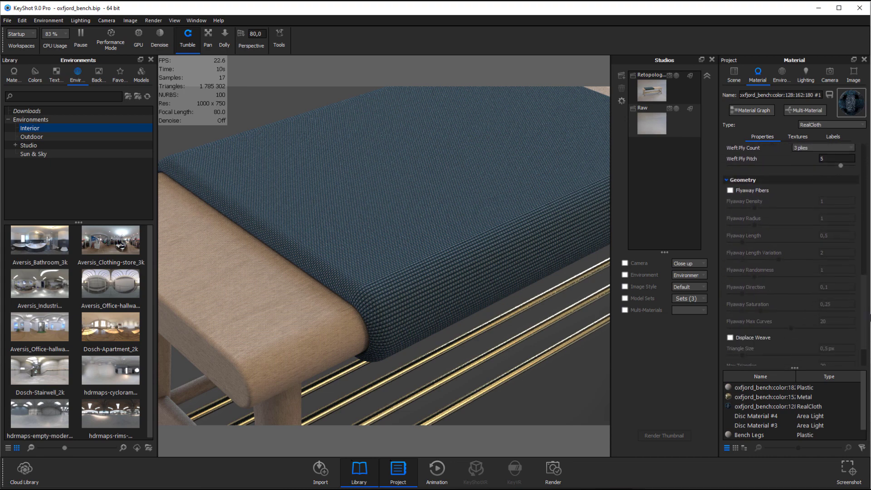
pyautogui.scroll(8, 856, 226)
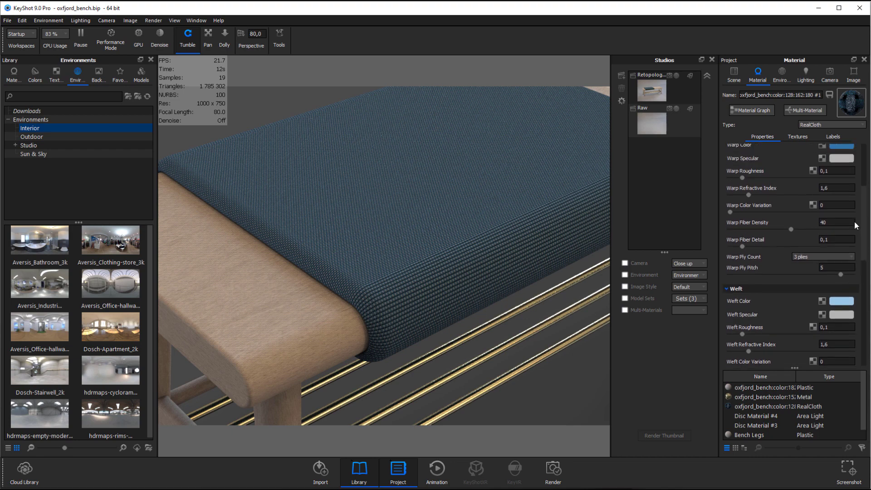
pyautogui.scroll(2, 856, 226)
pyautogui.scroll(-1, 745, 202)
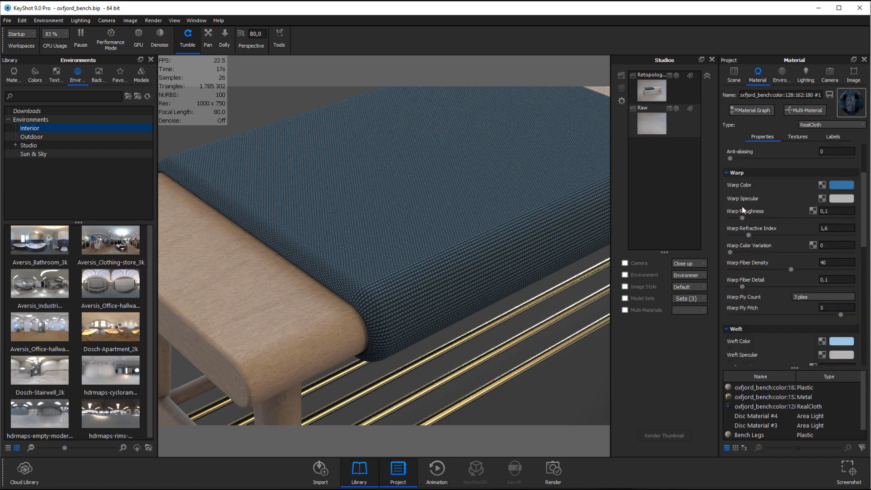
pyautogui.scroll(-2, 763, 270)
pyautogui.scroll(2, 764, 270)
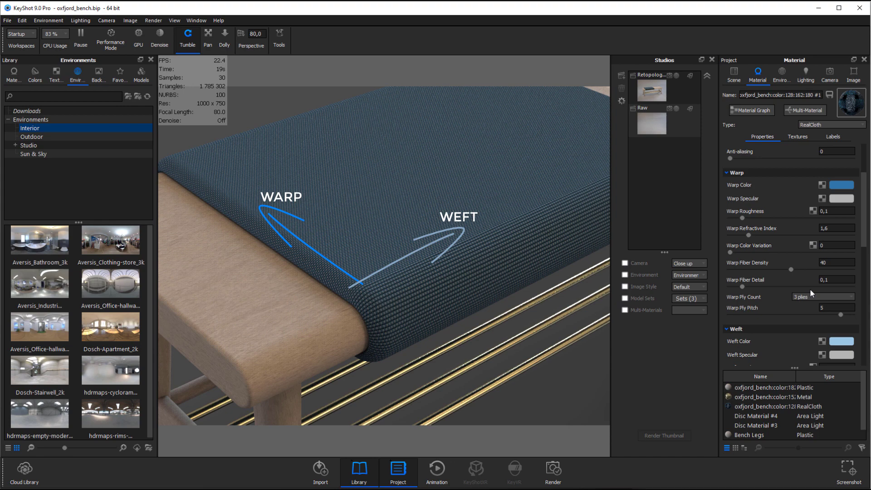
# Step: Change the weft color from blue to a fully saturated red at hue 345°
pyautogui.click(843, 342)
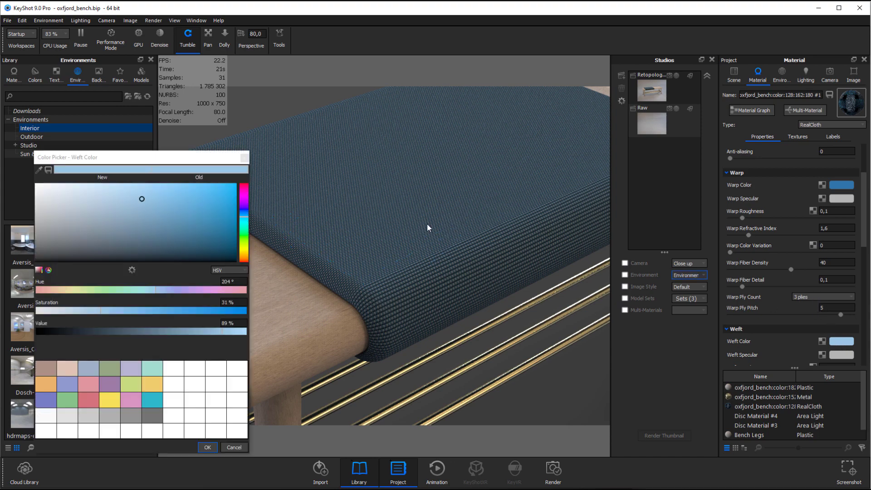
pyautogui.moveTo(204, 165); pyautogui.dragTo(257, 154)
pyautogui.moveTo(296, 186); pyautogui.dragTo(286, 181)
pyautogui.click(286, 181)
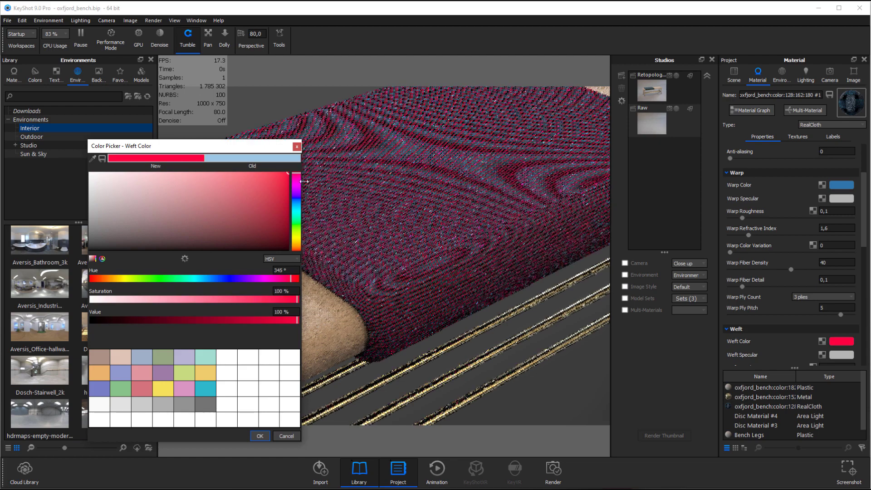
pyautogui.click(260, 436)
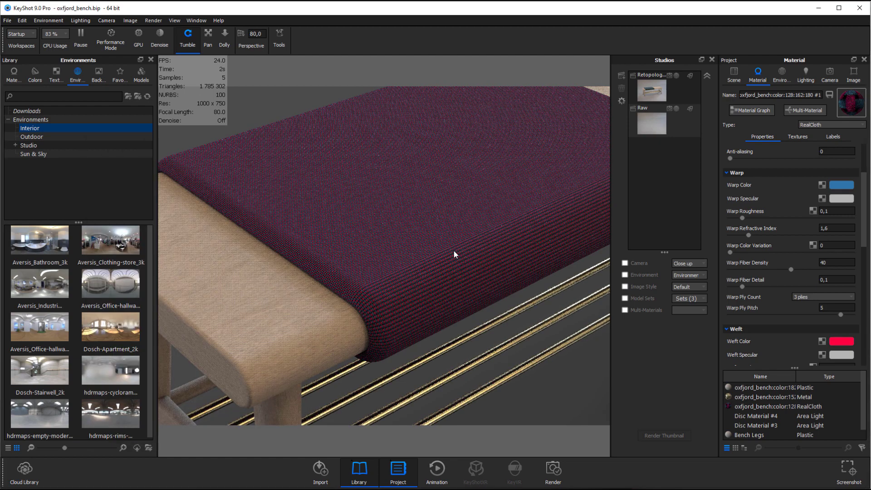
pyautogui.scroll(5, 440, 295)
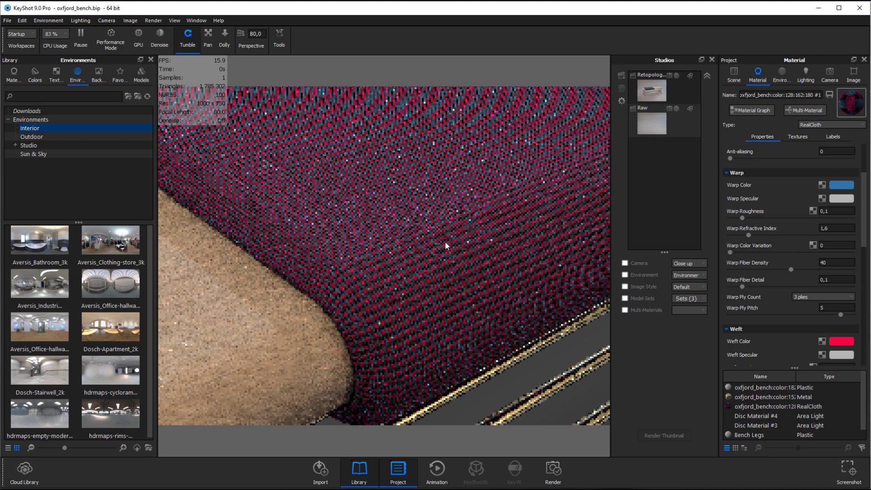
pyautogui.scroll(3, 446, 243)
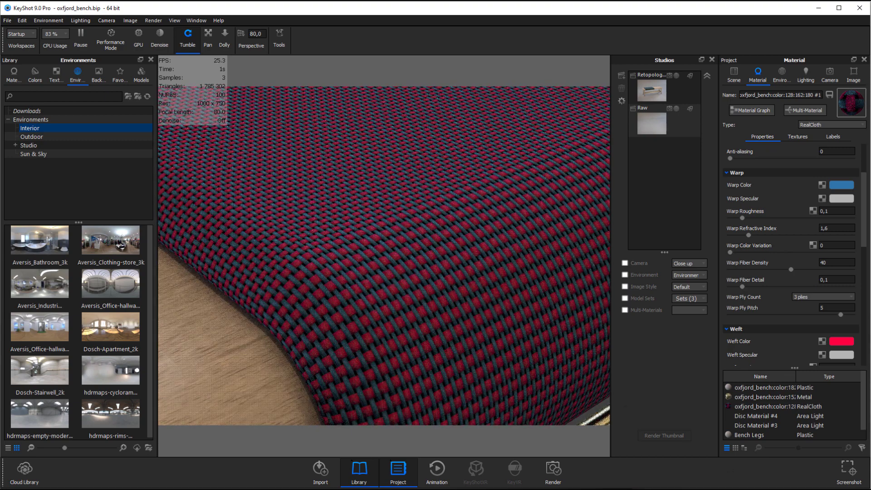
pyautogui.scroll(-6, 466, 325)
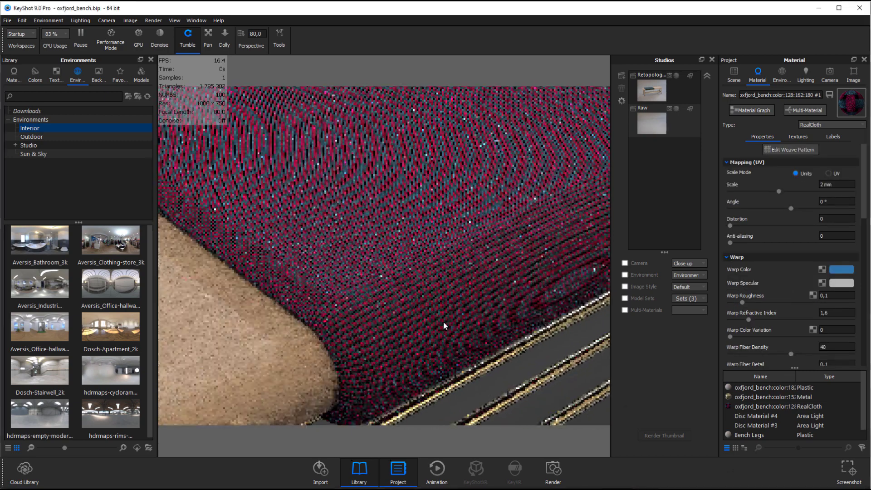
# Step: Set the fabric's weave Mapping Scale to 0,8 mm
pyautogui.scroll(3, 440, 311)
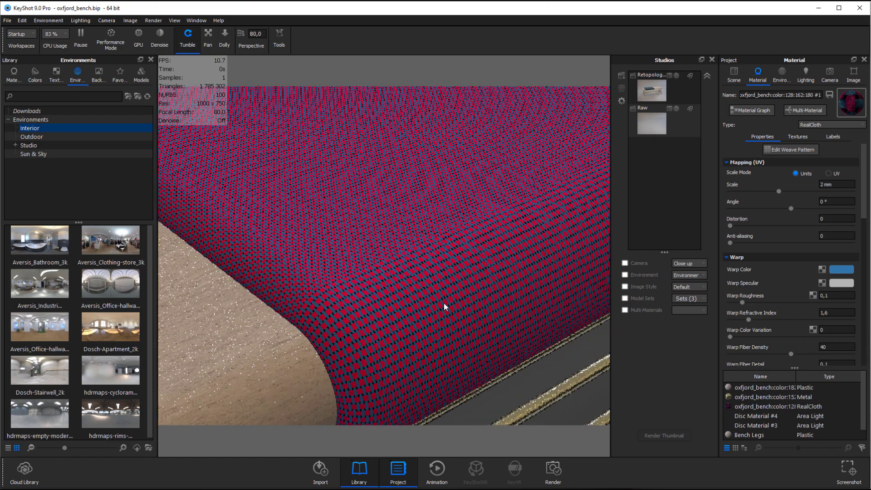
pyautogui.scroll(-3, 444, 307)
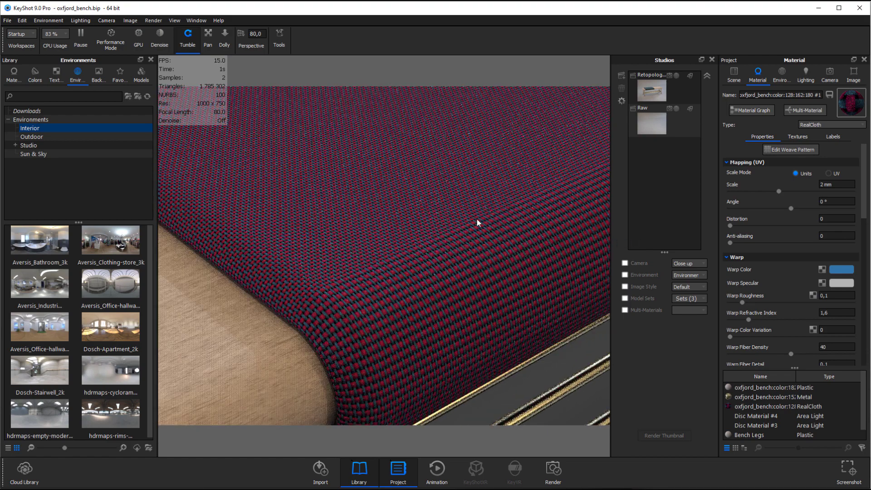
pyautogui.doubleClick(823, 184)
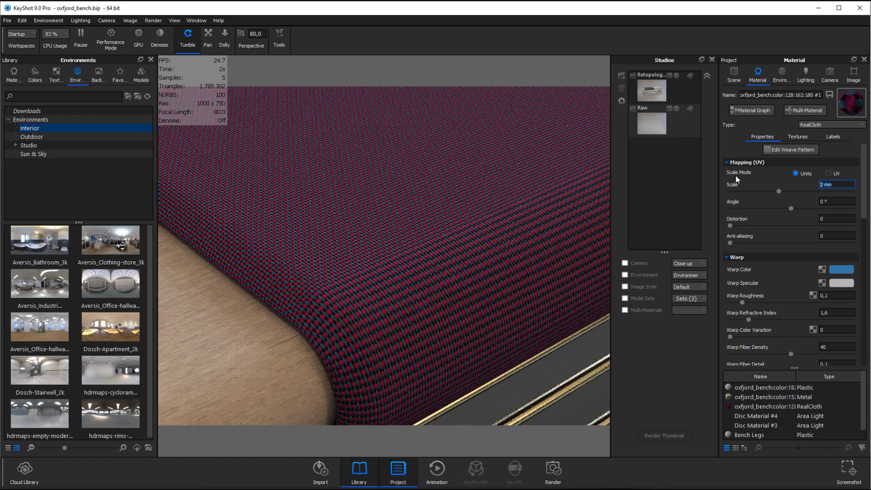
pyautogui.write('0,8')
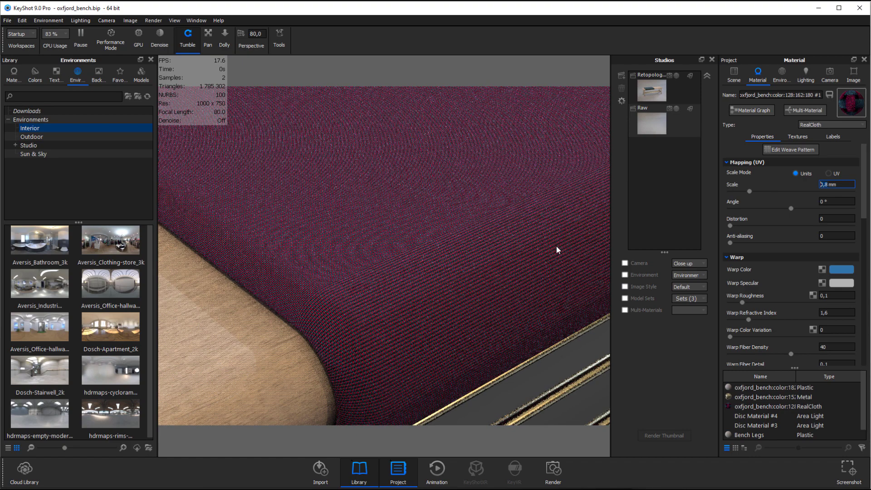
pyautogui.scroll(-3, 481, 272)
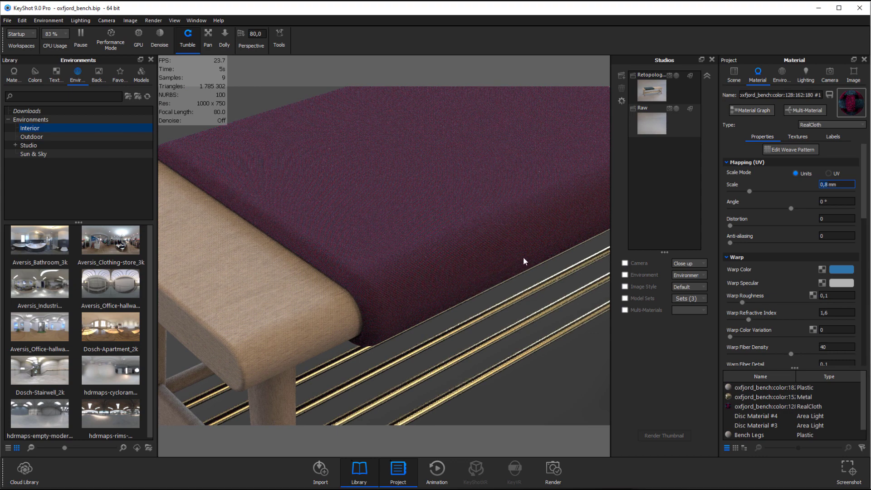
# Step: Set the mapping Distortion to 0,5 after first trying 2
pyautogui.press('Tab')
pyautogui.press('Tab')
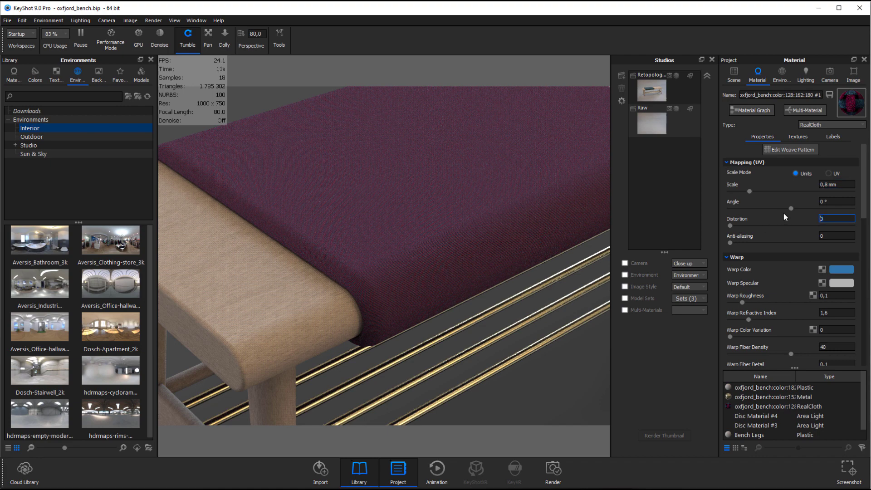
pyautogui.write('2')
pyautogui.press('Return')
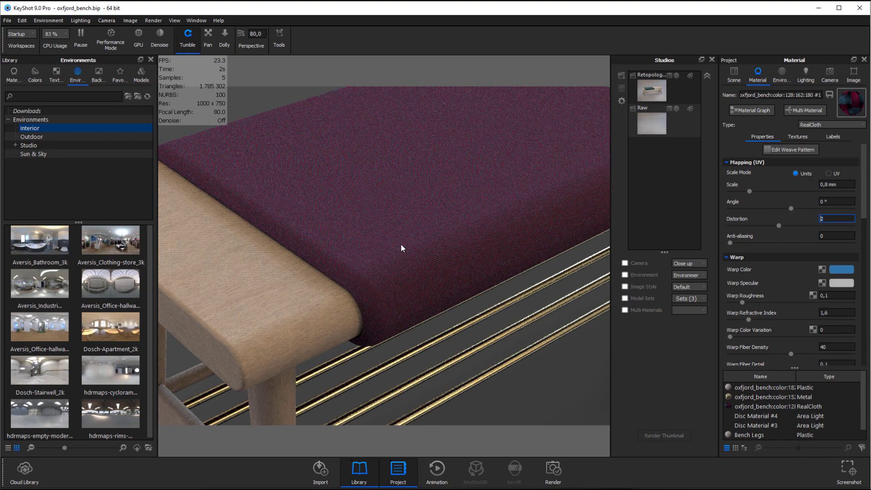
pyautogui.moveTo(481, 206); pyautogui.dragTo(515, 220)
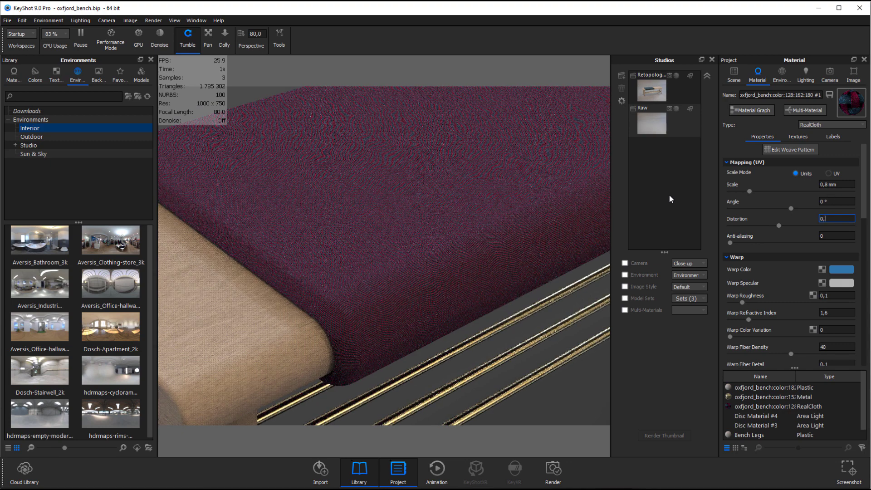
pyautogui.write('0,5')
pyautogui.press('Return')
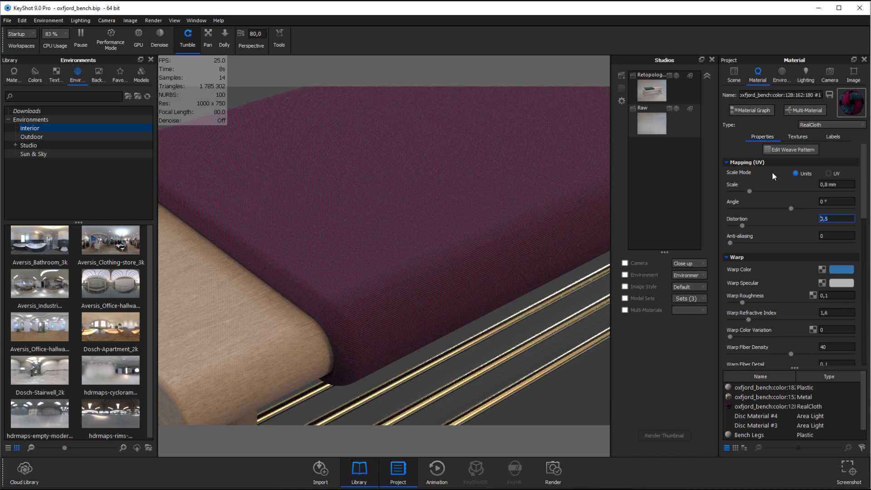
# Step: In the weave pattern editor, set Warp Width to 0,9
pyautogui.click(772, 149)
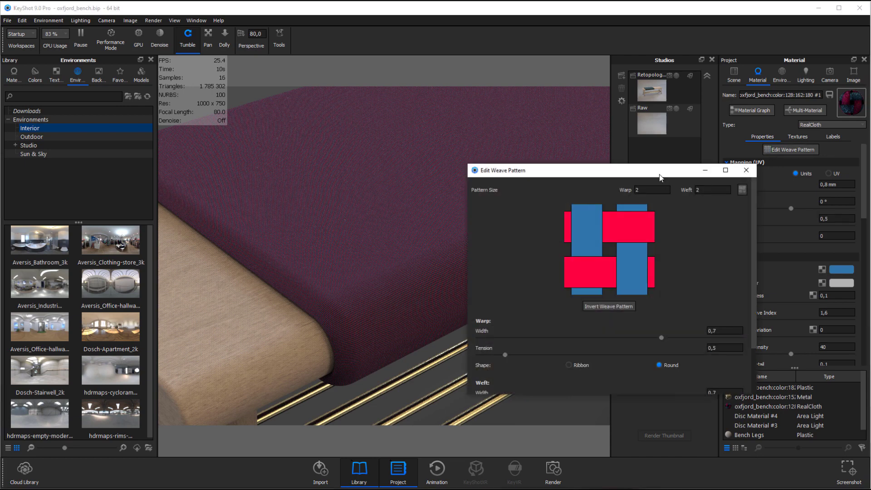
pyautogui.moveTo(660, 175); pyautogui.dragTo(538, 167)
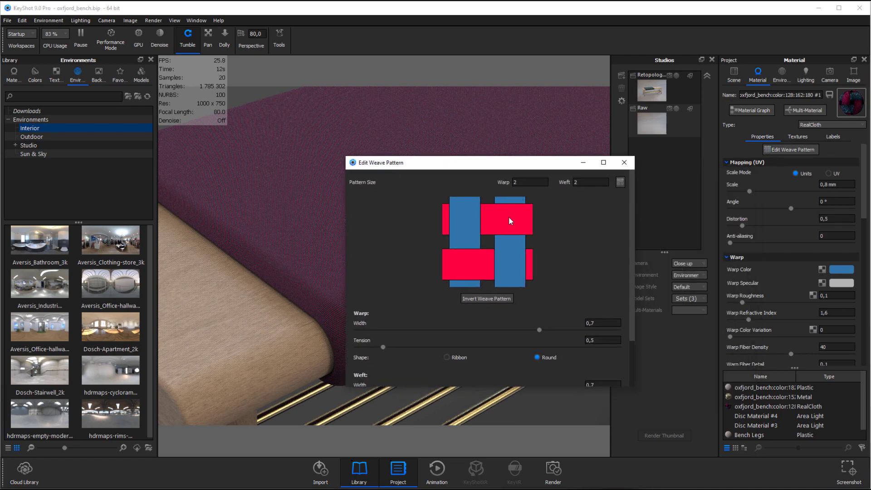
pyautogui.click(599, 323)
pyautogui.write('0,9')
pyautogui.click(604, 340)
# Step: Set Weft Width to 0,9, apply the weave, and close the editor
pyautogui.scroll(-2, 579, 340)
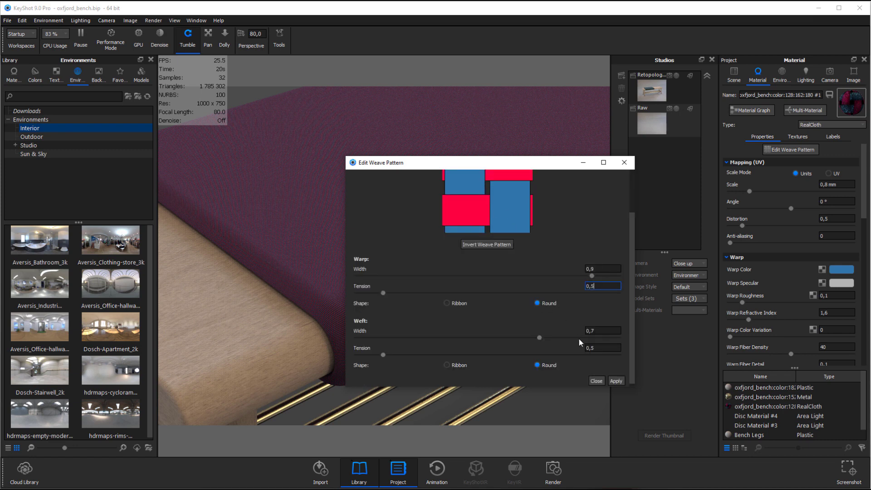
pyautogui.click(620, 332)
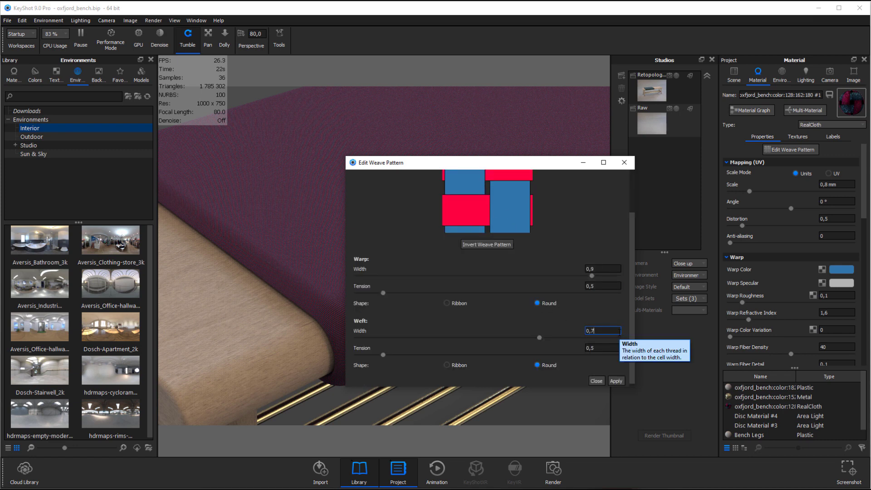
pyautogui.press('BackSpace')
pyautogui.write('9')
pyautogui.press('Tab')
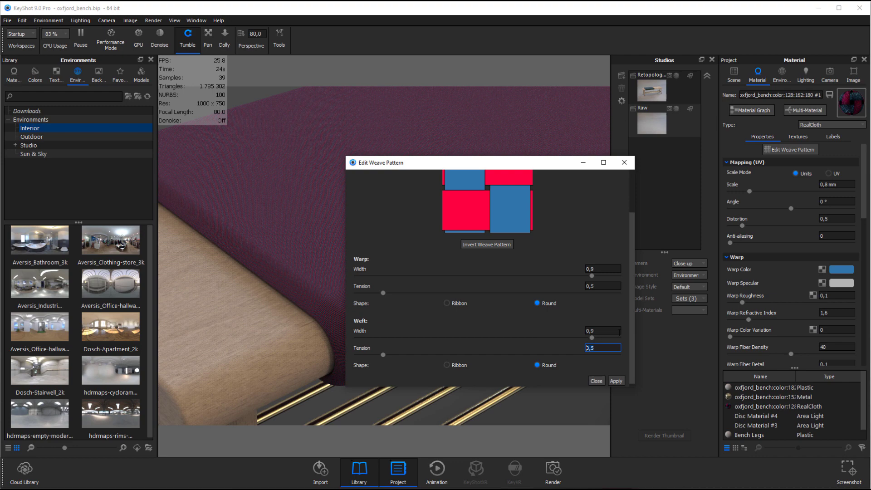
pyautogui.click(620, 381)
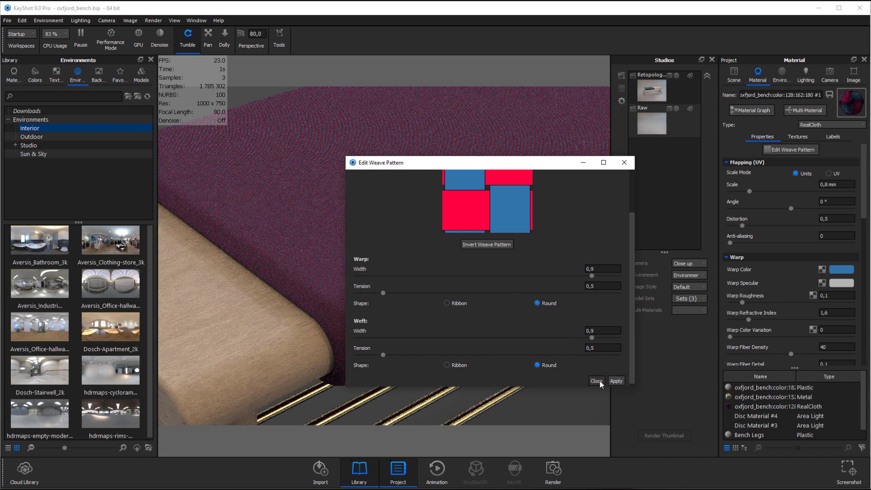
pyautogui.click(599, 380)
# Step: Set both Warp and Weft Color Variation of the cushion fabric to 0,5
pyautogui.scroll(5, 484, 350)
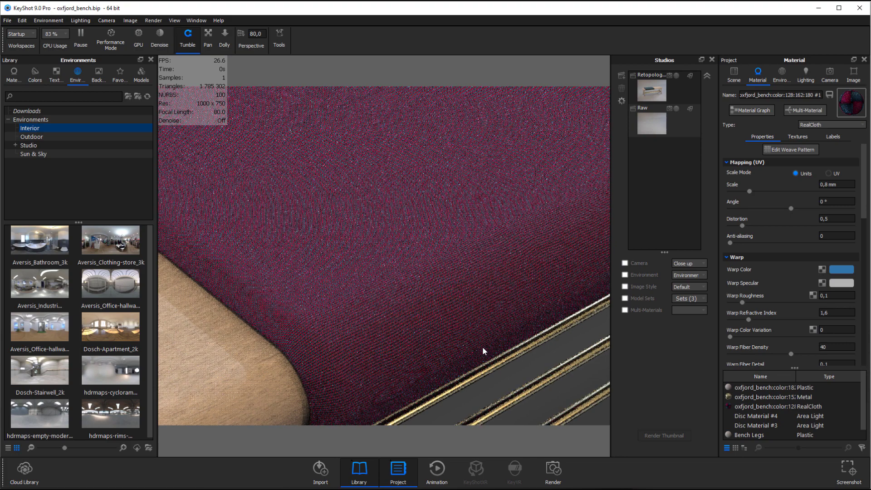
pyautogui.scroll(-1, 500, 331)
pyautogui.scroll(-1, 827, 306)
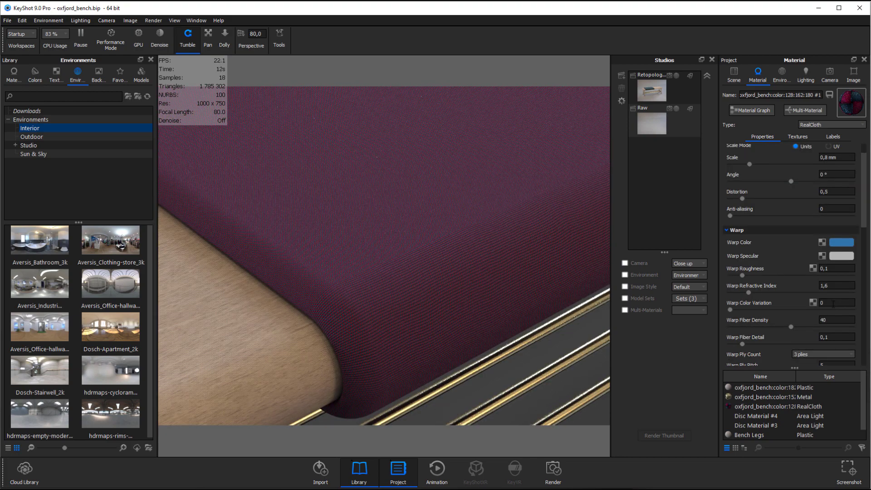
pyautogui.click(834, 303)
pyautogui.moveTo(762, 302)
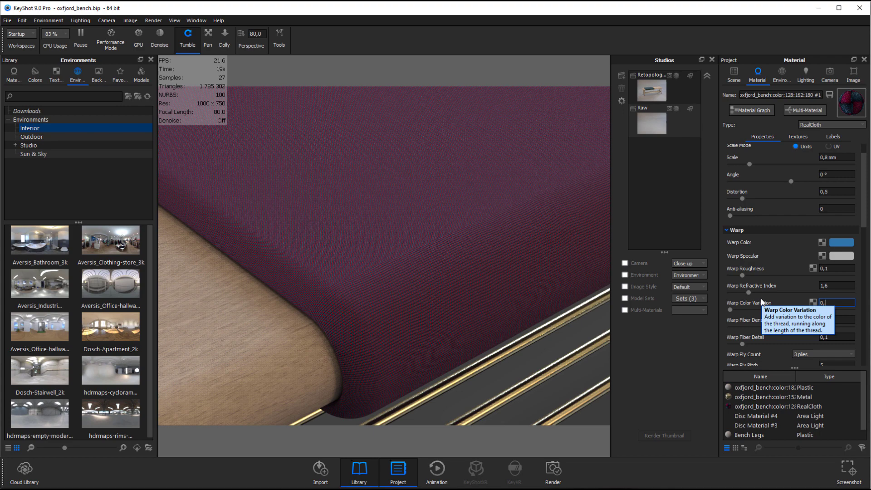
pyautogui.write(',5')
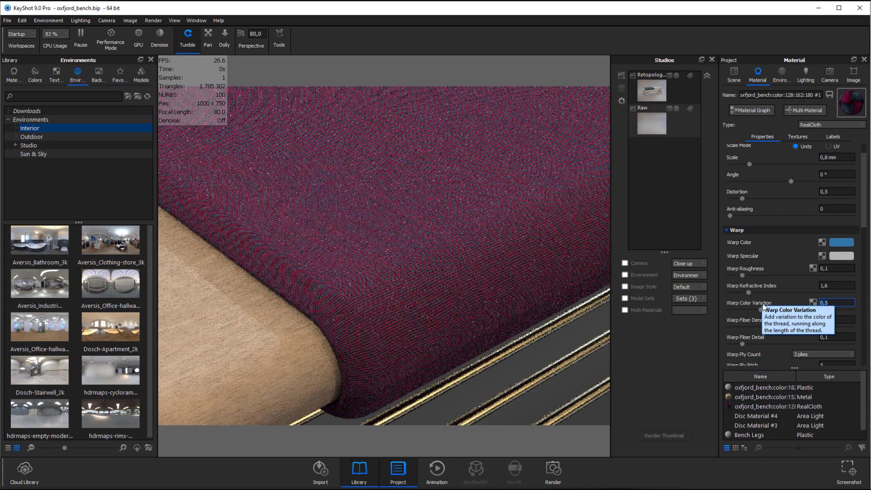
pyautogui.scroll(-2, 799, 281)
pyautogui.scroll(-3, 812, 272)
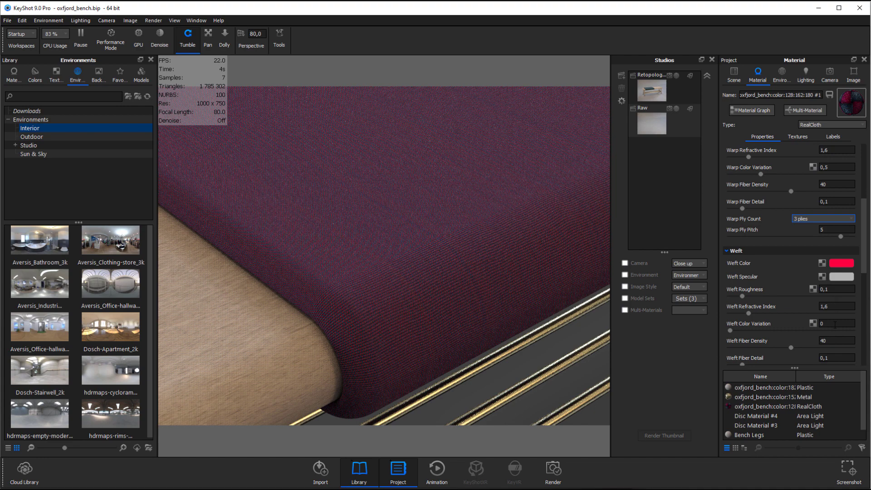
pyautogui.click(836, 323)
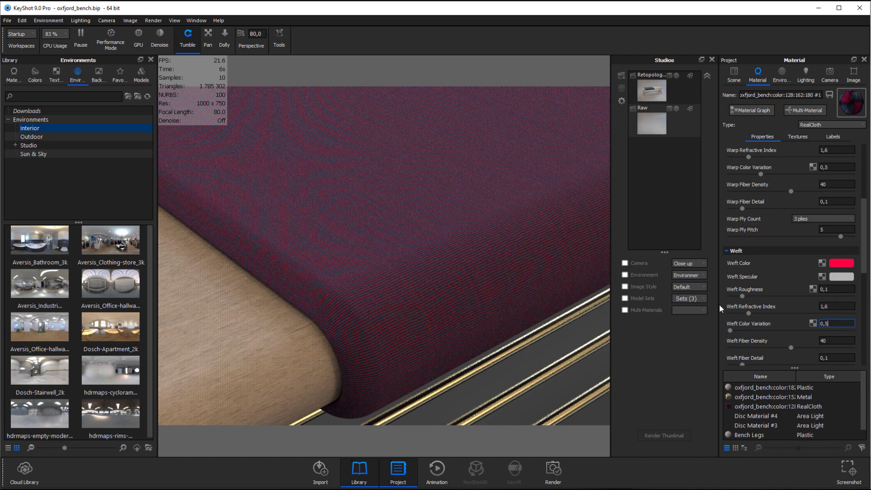
pyautogui.press('Return')
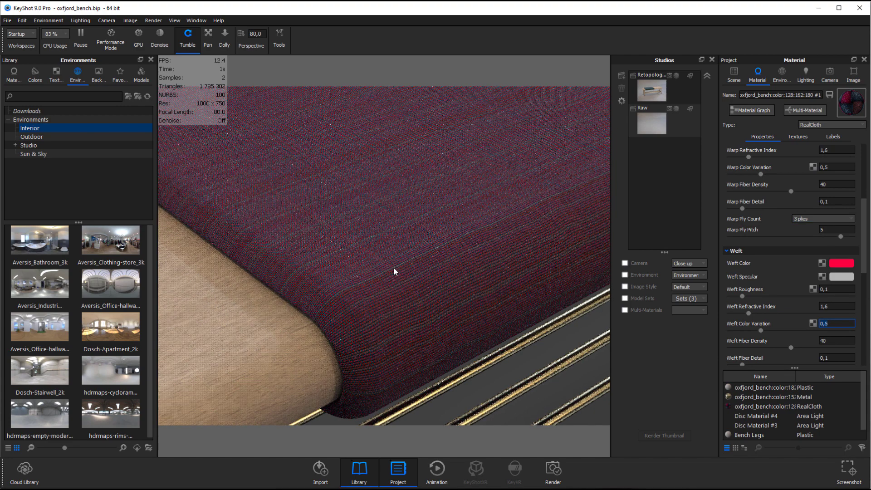
pyautogui.moveTo(445, 270); pyautogui.dragTo(467, 315)
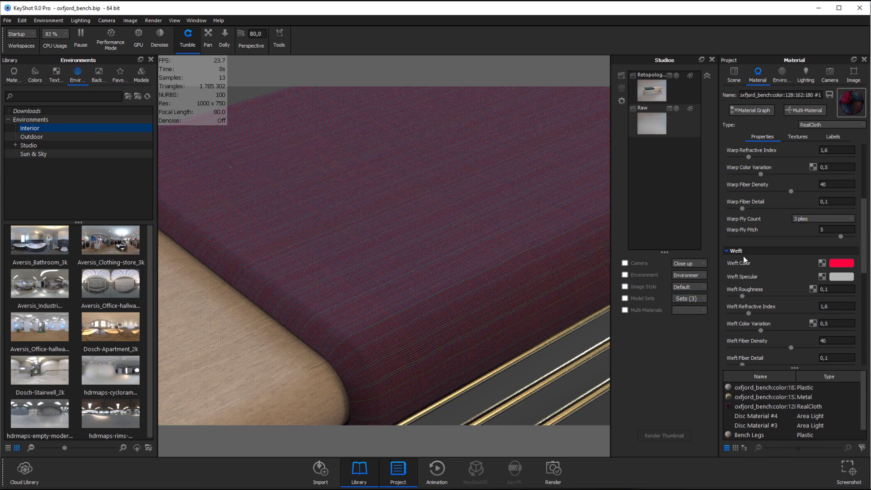
pyautogui.scroll(2, 767, 234)
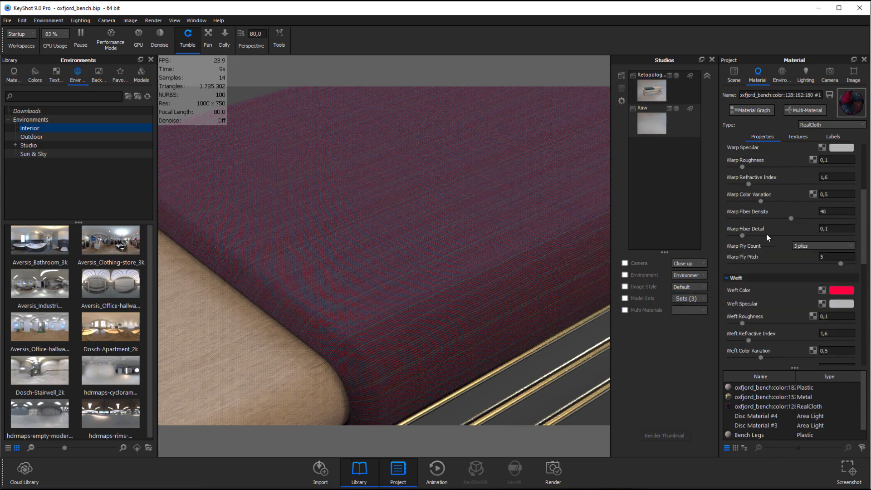
# Step: In the material graph, add a Brushed texture node left of RealCloth and preview it
pyautogui.click(753, 111)
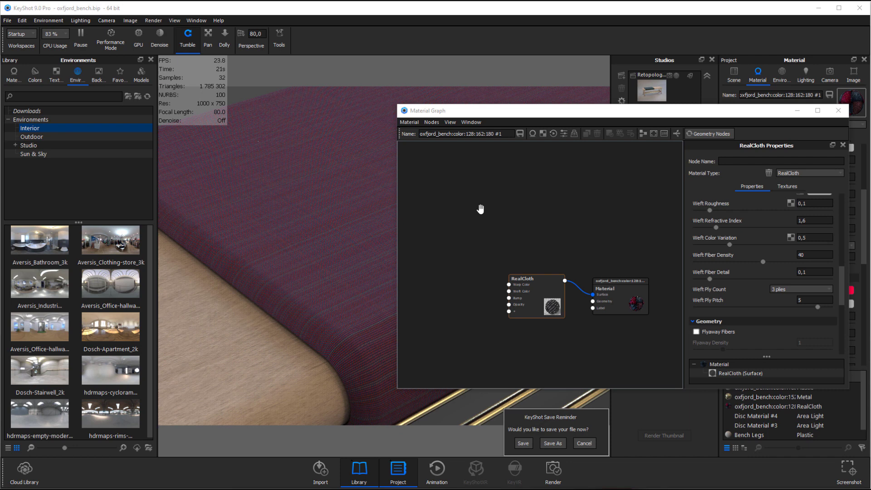
pyautogui.rightClick(483, 212)
pyautogui.moveTo(506, 232)
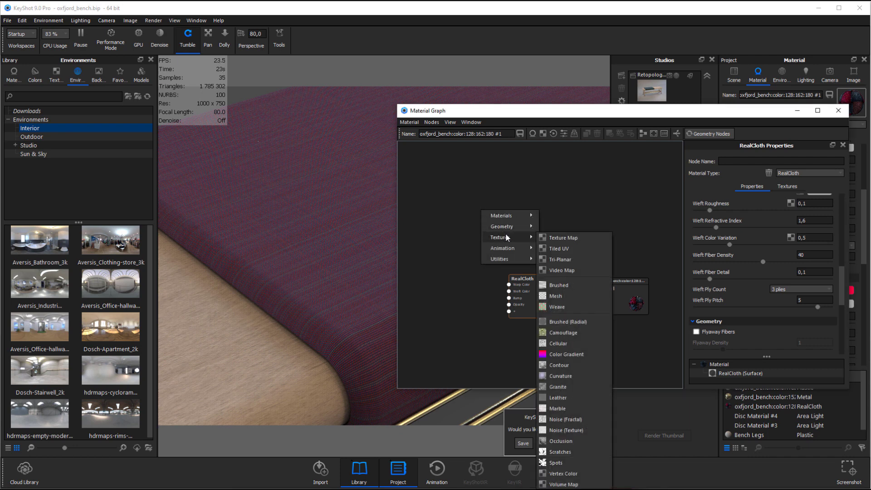
pyautogui.click(571, 281)
pyautogui.moveTo(510, 227); pyautogui.dragTo(466, 253)
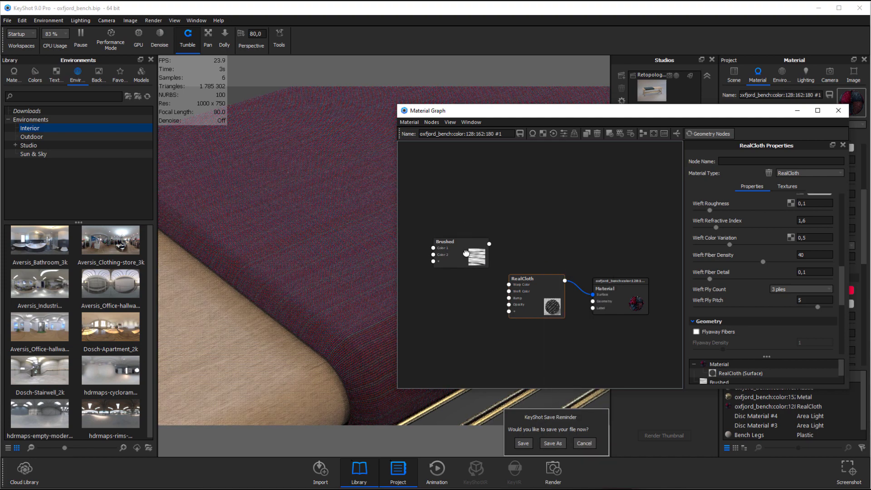
pyautogui.click(466, 253)
pyautogui.press('c')
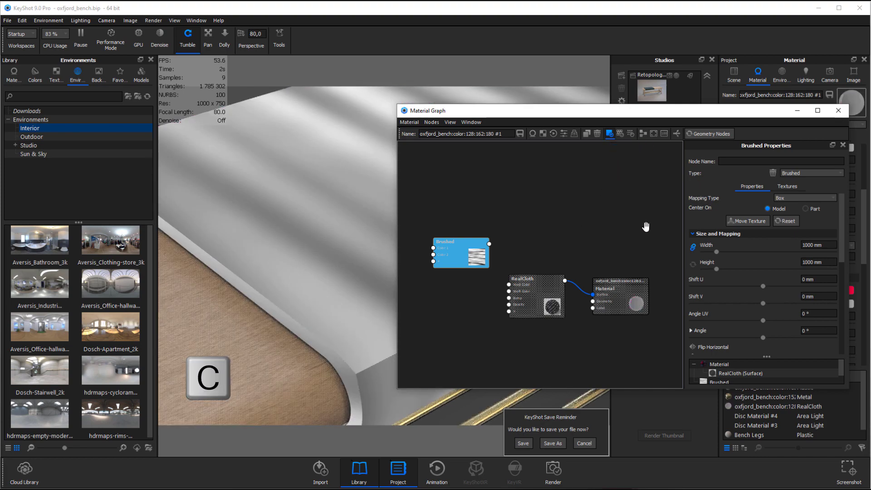
# Step: Give the Brushed texture UV mapping, size 0,01 and a 90° angle, then wire it into Warp Color
pyautogui.click(782, 199)
pyautogui.click(785, 228)
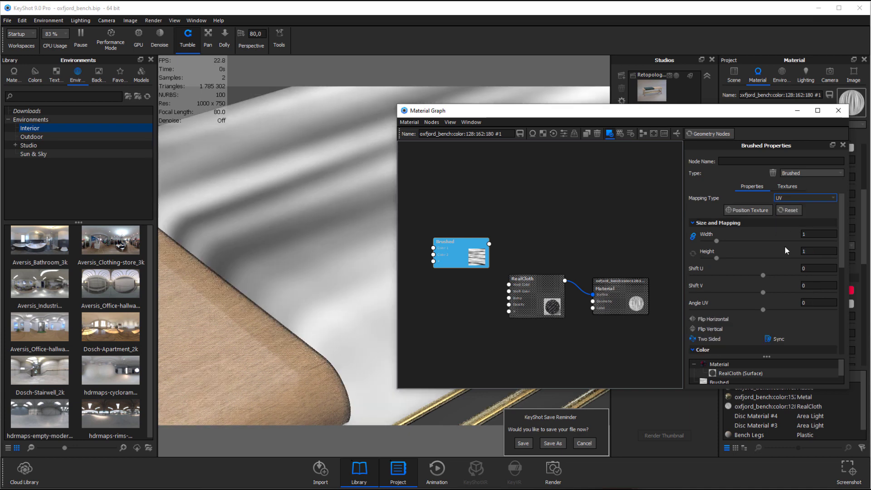
pyautogui.click(817, 235)
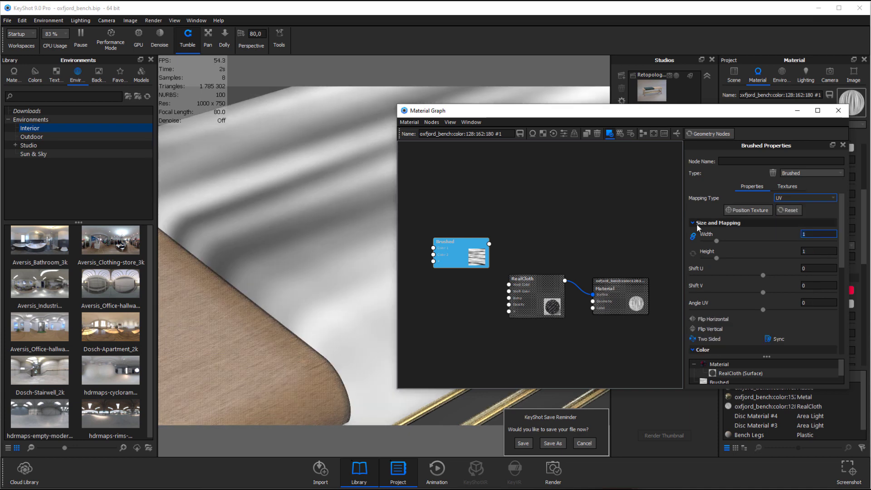
pyautogui.write('0,01')
pyautogui.press('Return')
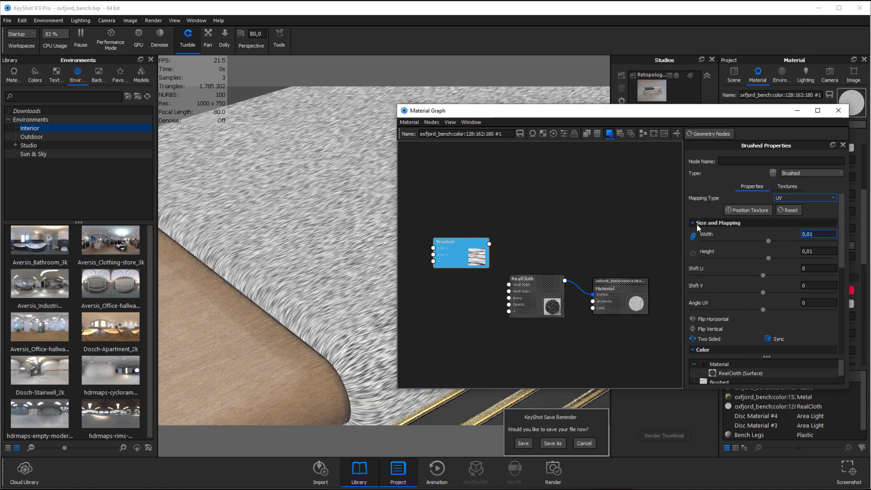
pyautogui.click(817, 303)
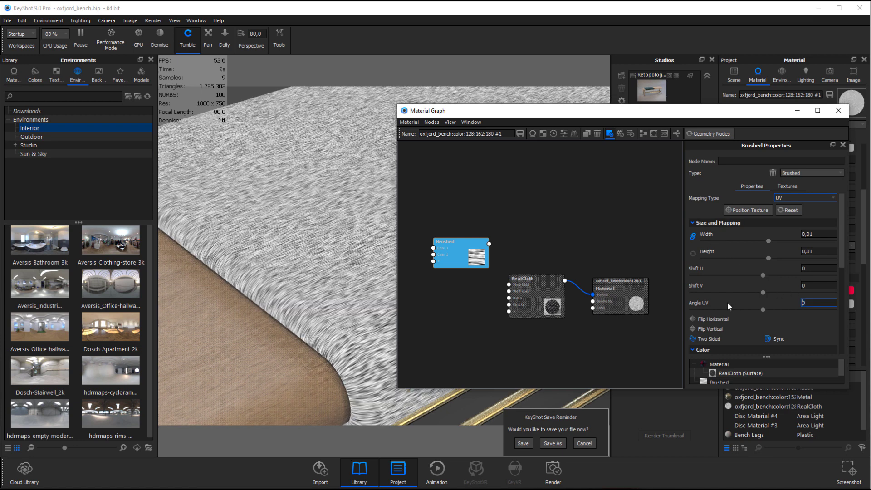
pyautogui.write('90')
pyautogui.press('Return')
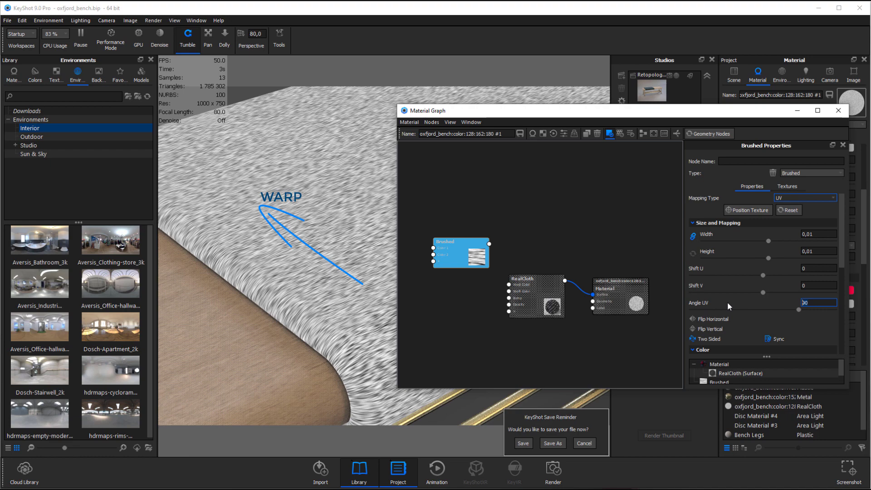
pyautogui.click(473, 253)
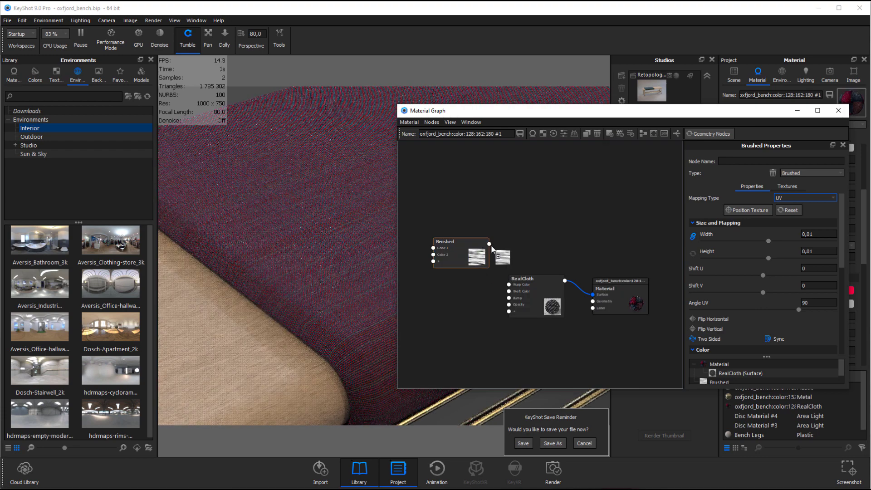
pyautogui.moveTo(489, 244); pyautogui.dragTo(509, 286)
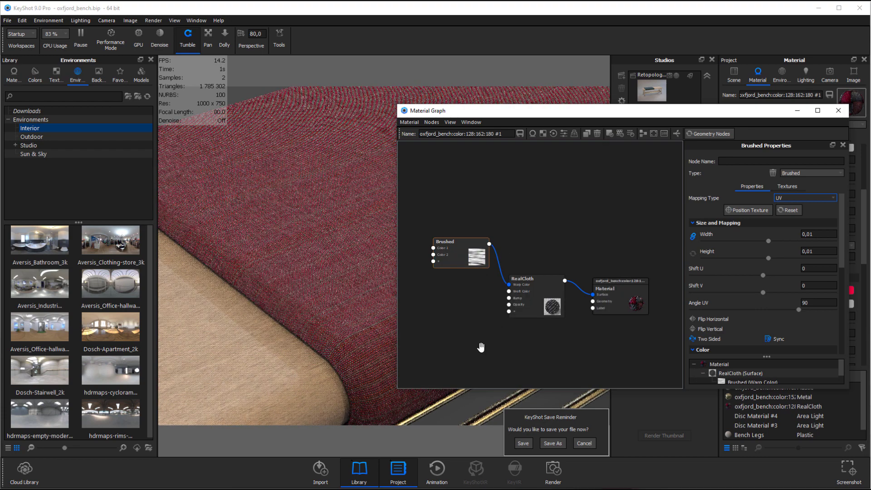
# Step: Change the Brushed texture's Color 1 from black to dark petrol blue (H 201, S 69, V 32)
pyautogui.doubleClick(470, 255)
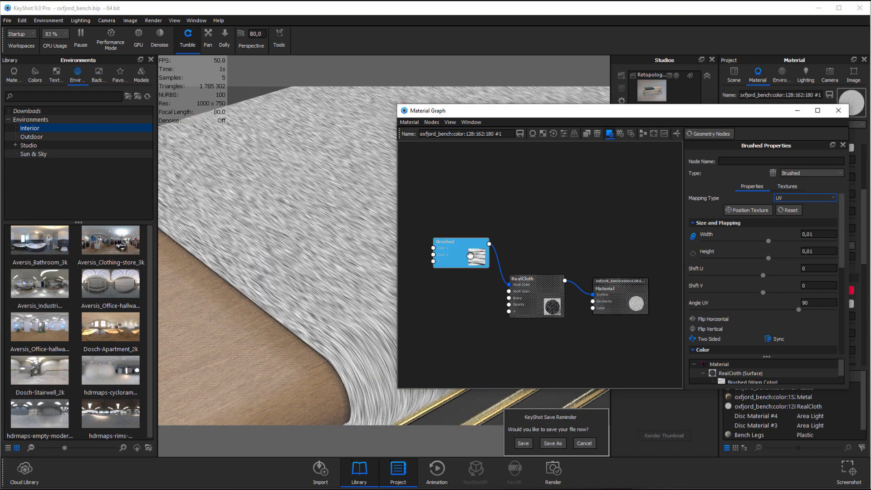
pyautogui.doubleClick(471, 255)
pyautogui.scroll(-3, 775, 278)
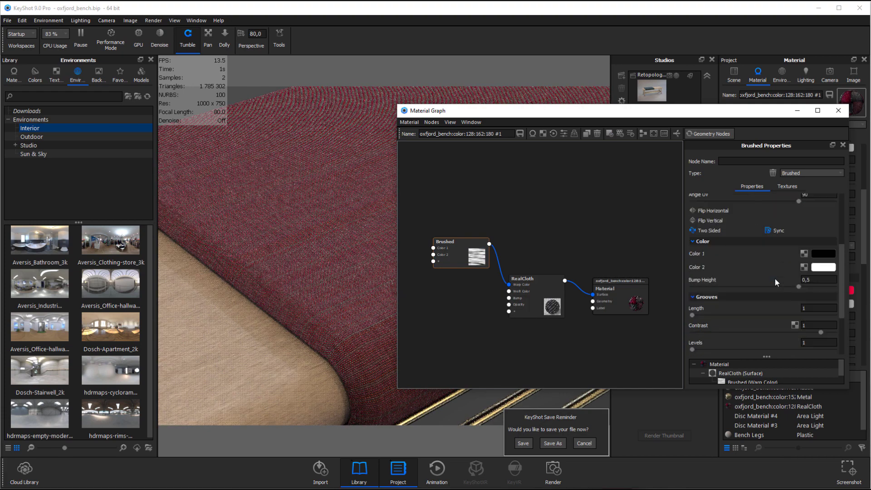
pyautogui.click(823, 253)
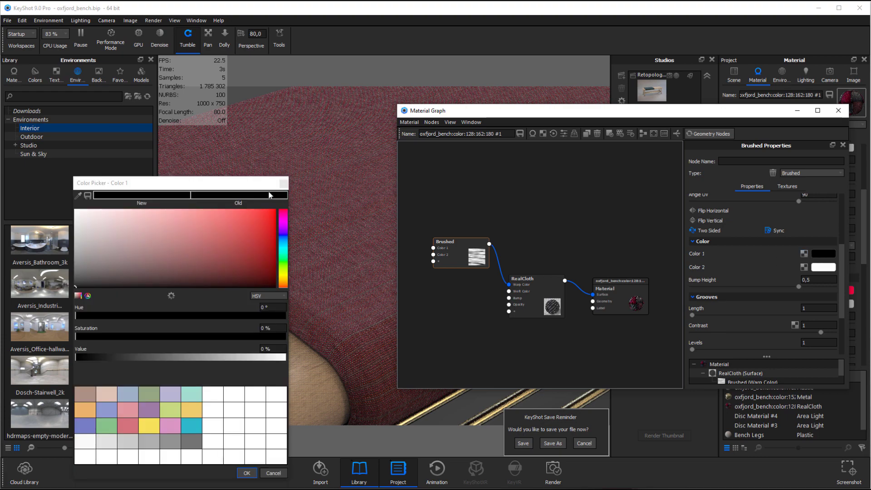
pyautogui.moveTo(285, 238)
pyautogui.mouseDown()
pyautogui.moveTo(252, 272)
pyautogui.moveTo(256, 280)
pyautogui.mouseUp()
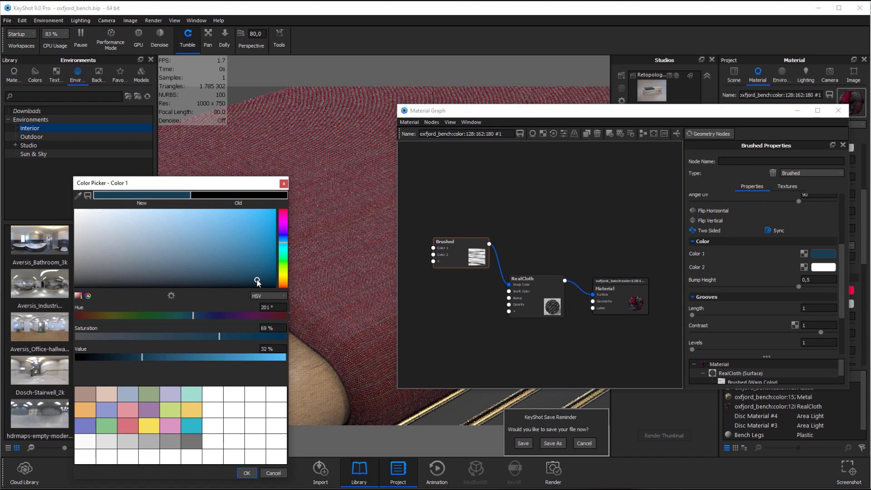
pyautogui.click(469, 248)
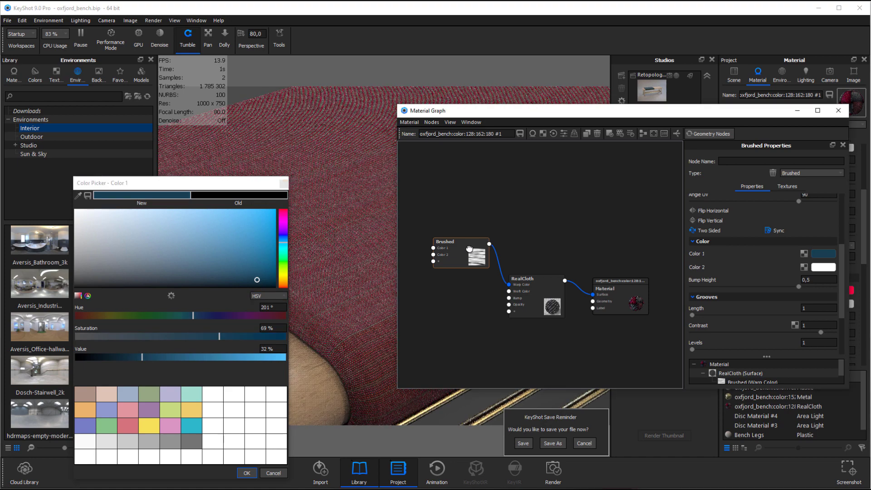
pyautogui.click(248, 475)
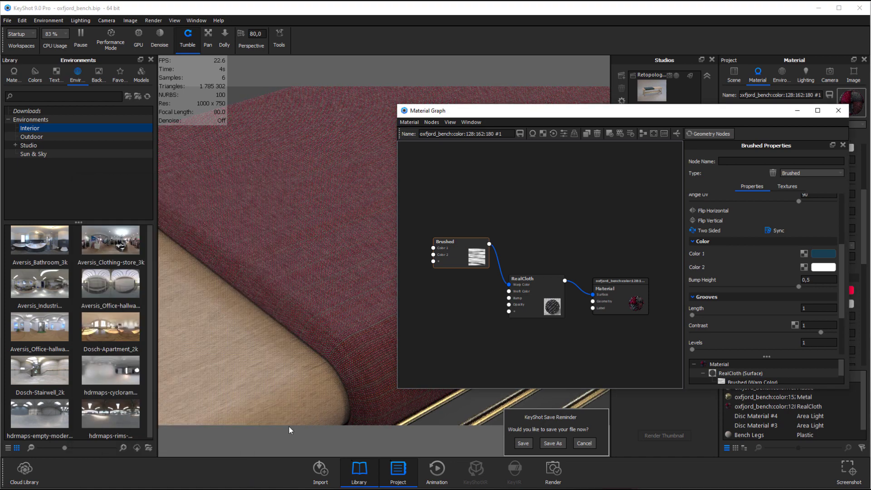
# Step: Duplicate the Brushed texture node and place the copy below the original
pyautogui.rightClick(479, 254)
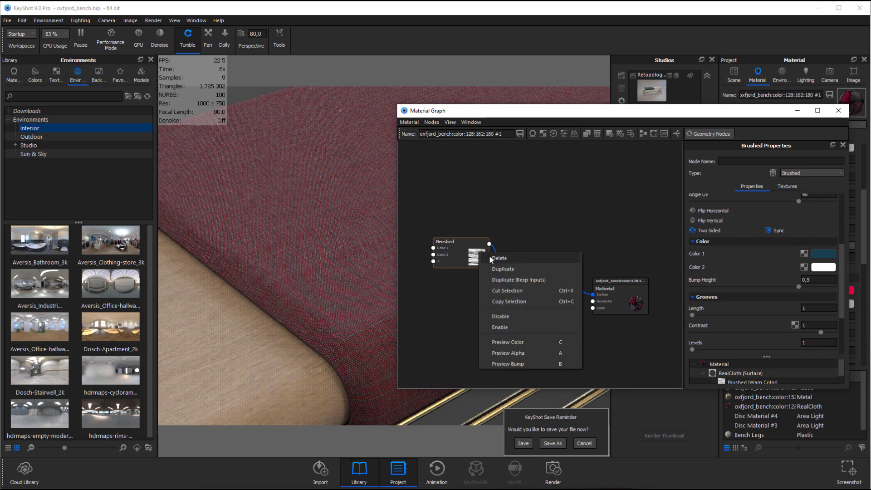
pyautogui.click(516, 267)
pyautogui.moveTo(474, 259)
pyautogui.mouseDown()
pyautogui.moveTo(479, 272)
pyautogui.moveTo(466, 309)
pyautogui.mouseUp()
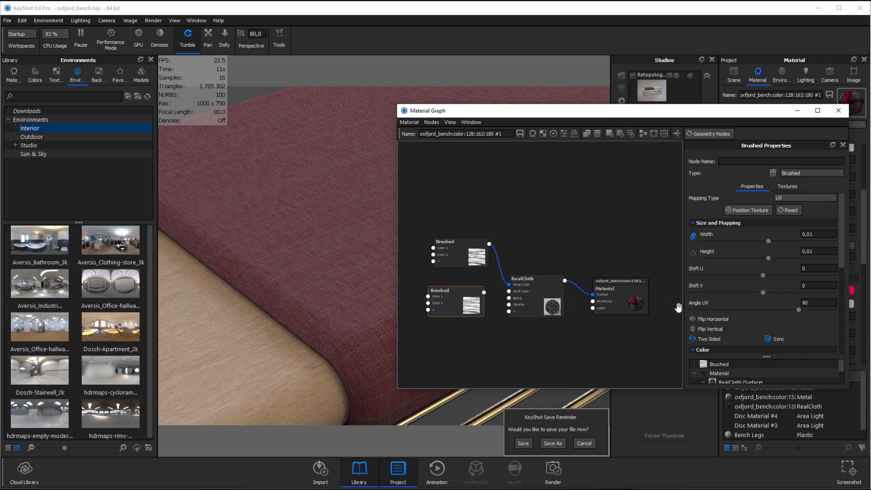
pyautogui.click(768, 339)
pyautogui.click(473, 304)
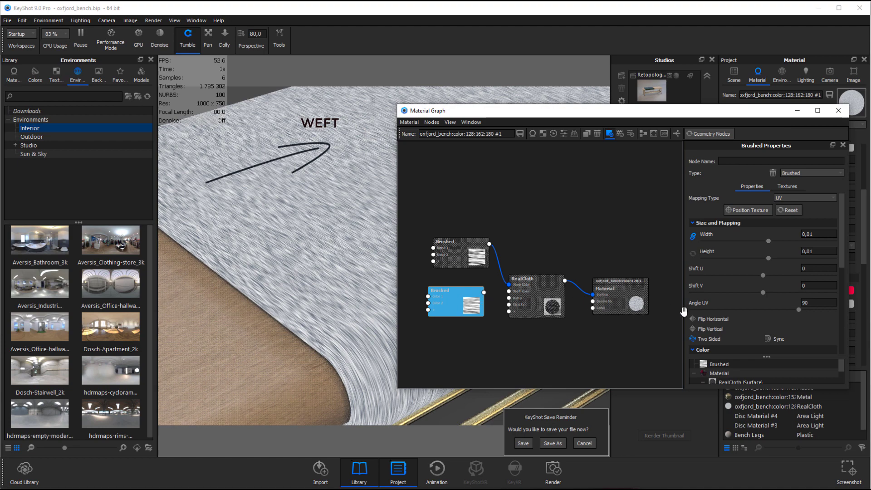
pyautogui.scroll(-2, 753, 338)
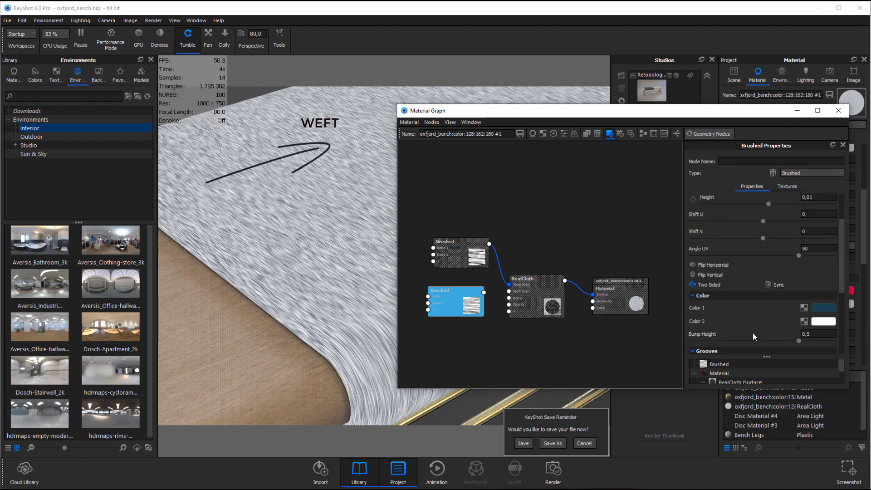
# Step: Set the copy's UV angle to 0 and, with width and height unlinked, its height to 0,02
pyautogui.click(807, 276)
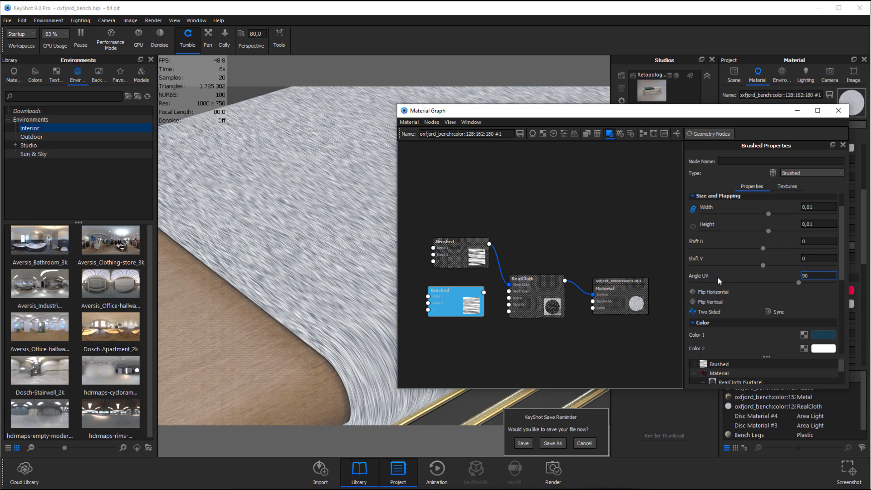
pyautogui.press('BackSpace')
pyautogui.press('BackSpace')
pyautogui.write('0')
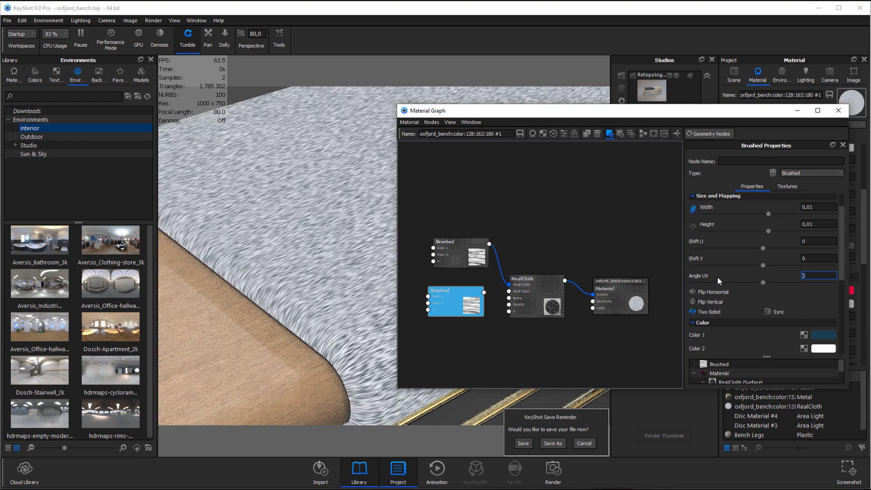
pyautogui.scroll(2, 767, 265)
pyautogui.click(694, 236)
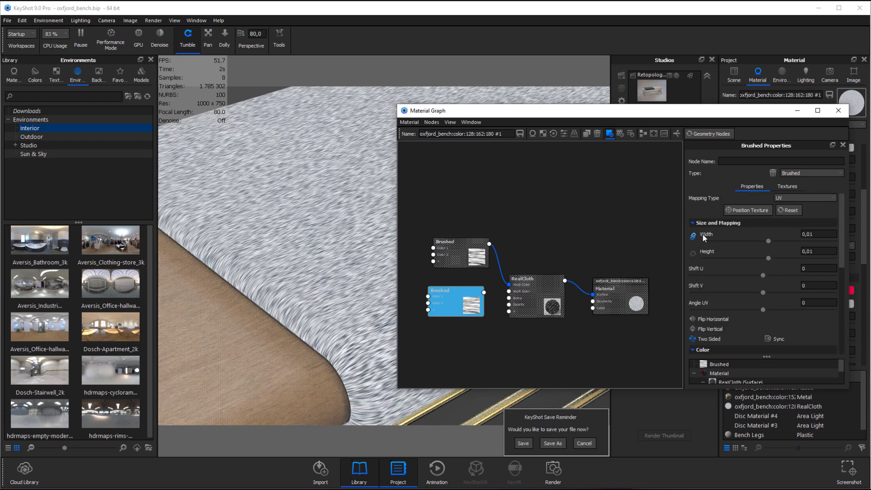
pyautogui.click(821, 249)
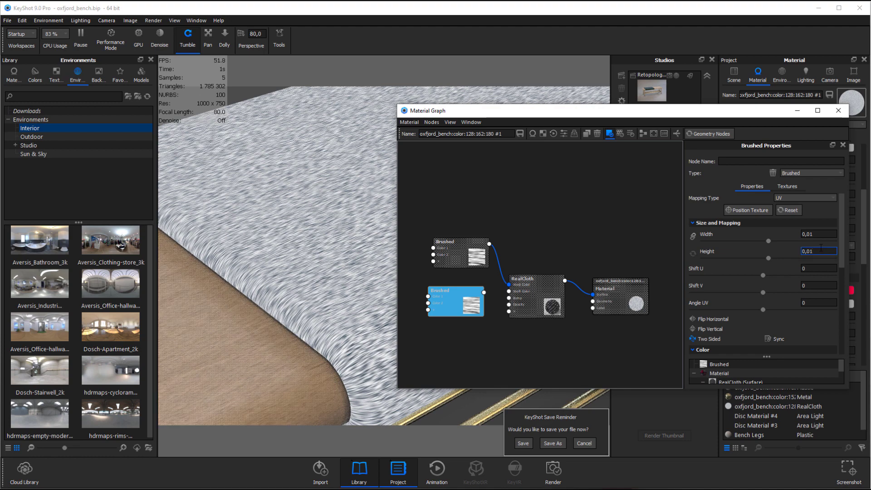
pyautogui.press('BackSpace')
pyautogui.write('2')
pyautogui.press('Return')
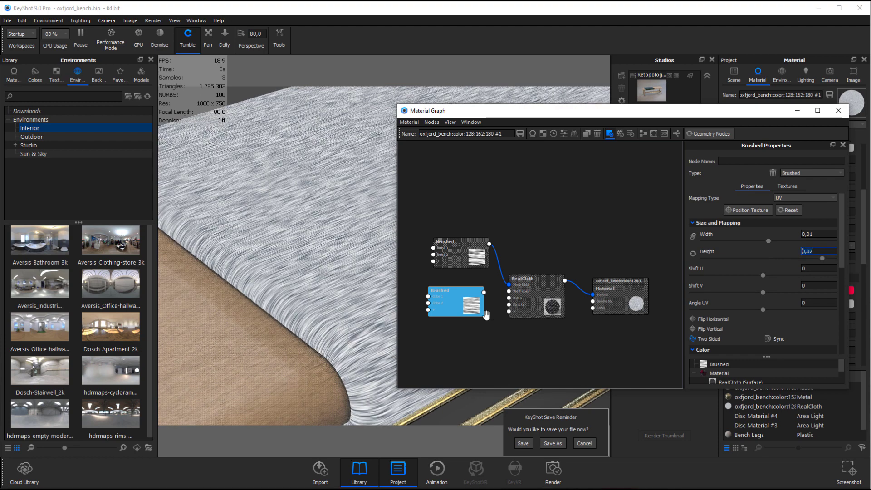
pyautogui.scroll(-3, 762, 300)
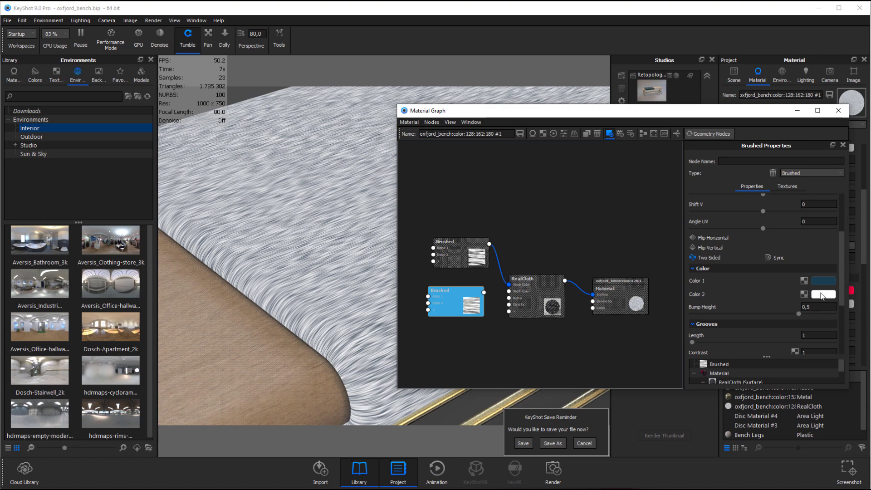
# Step: Give the copied texture a saturated blue Color 1 and black Color 2, then wire it into Weft Color
pyautogui.click(823, 281)
pyautogui.click(234, 274)
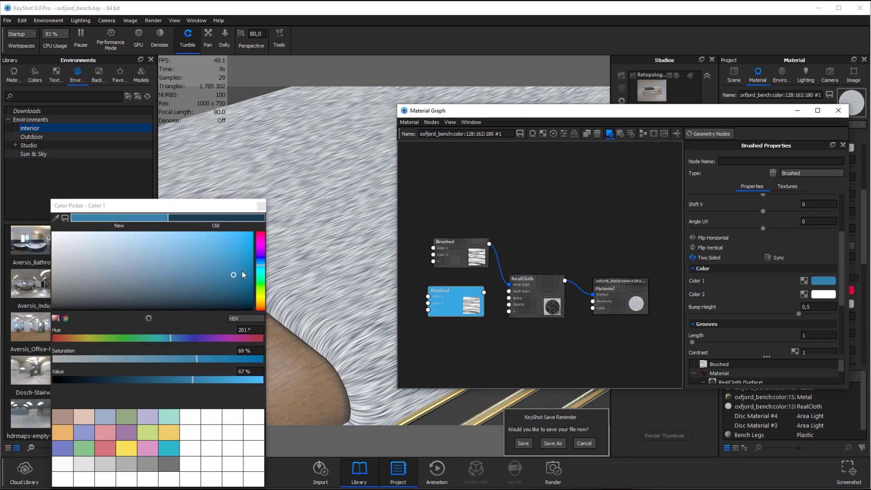
pyautogui.moveTo(242, 271); pyautogui.dragTo(255, 263)
pyautogui.moveTo(237, 204); pyautogui.dragTo(268, 131)
pyautogui.click(255, 423)
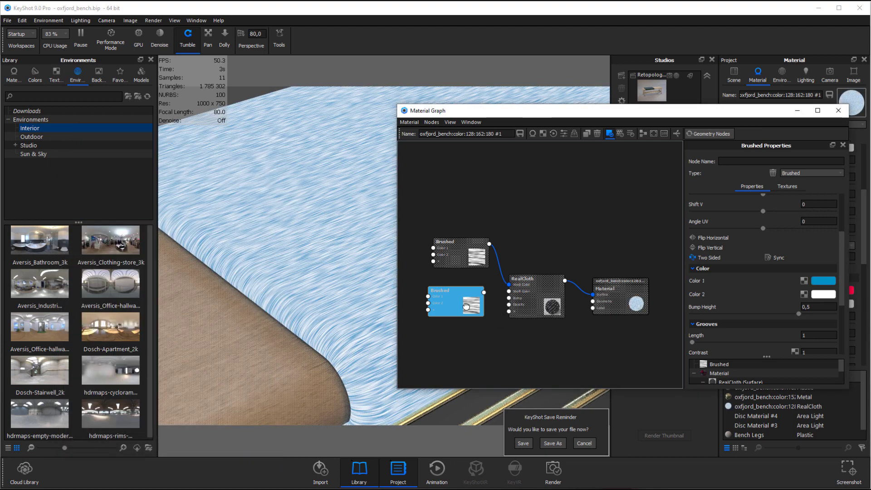
pyautogui.click(824, 294)
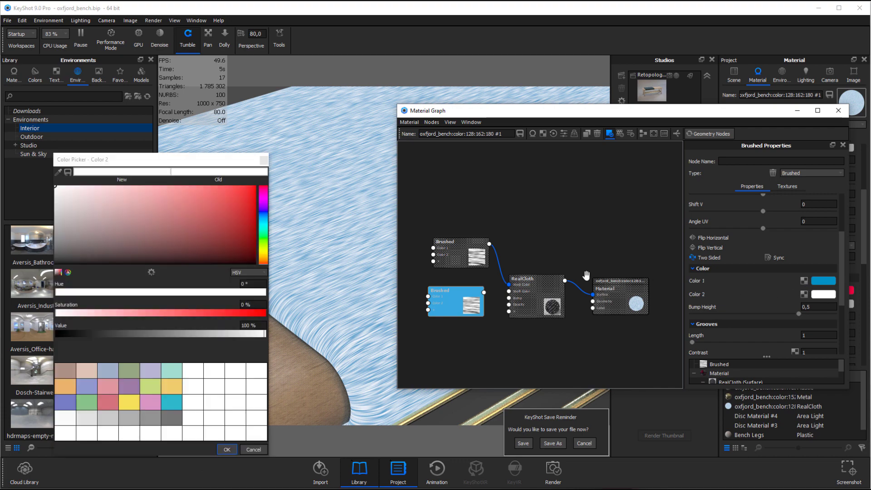
pyautogui.click(169, 263)
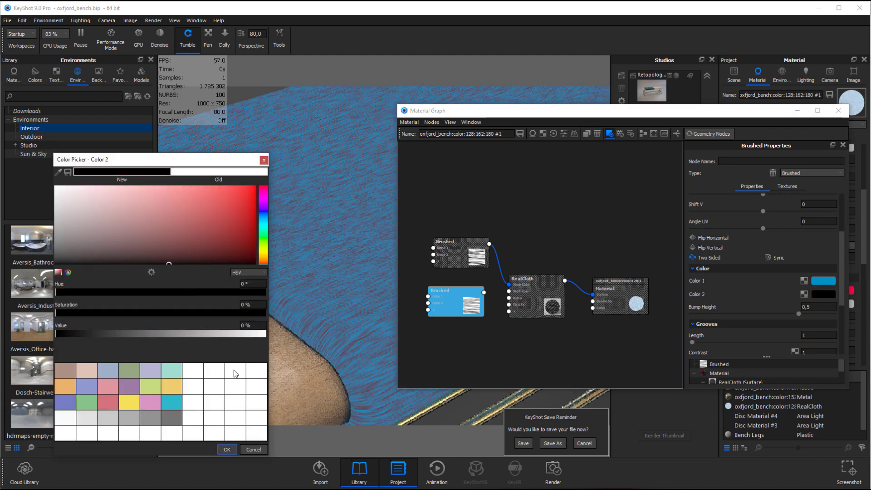
pyautogui.click(227, 450)
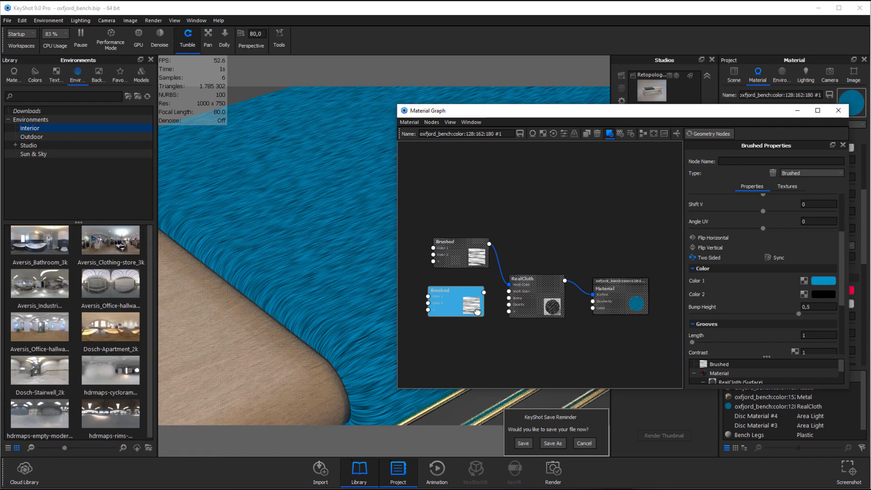
pyautogui.moveTo(483, 292); pyautogui.dragTo(510, 291)
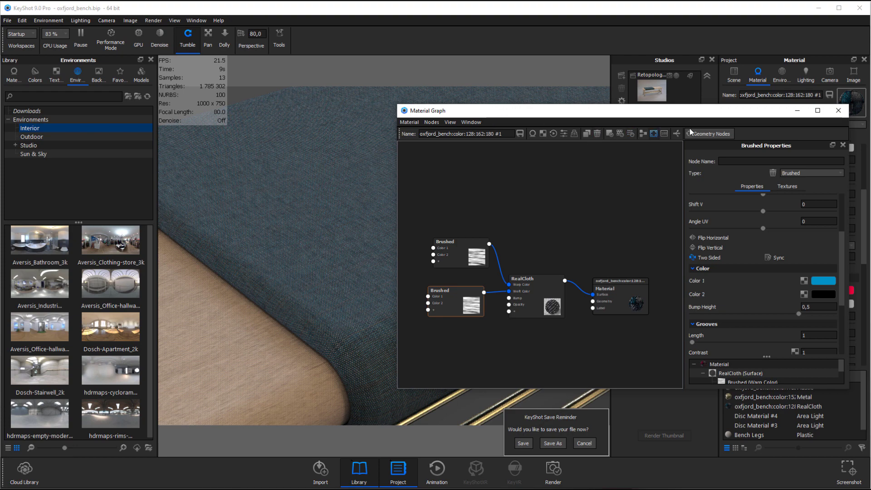
# Step: Close the material graph and scroll the RealCloth properties down to the flyaway fibre settings
pyautogui.click(838, 111)
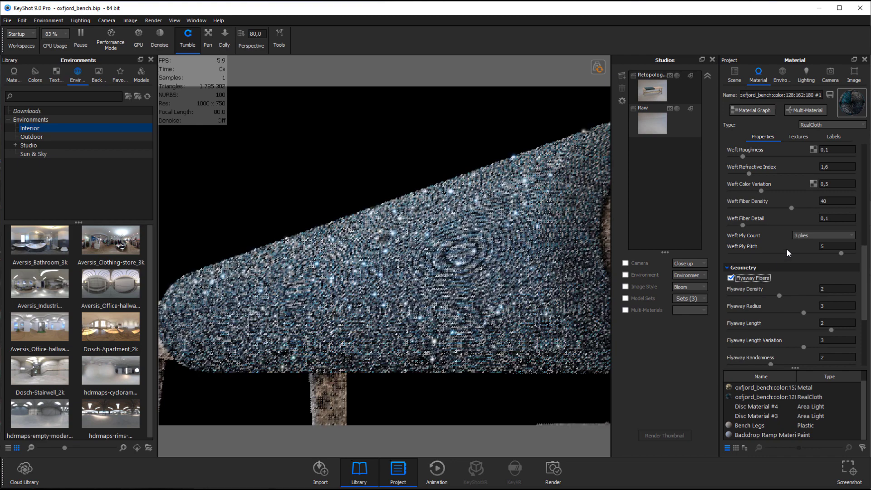
pyautogui.scroll(-3, 827, 286)
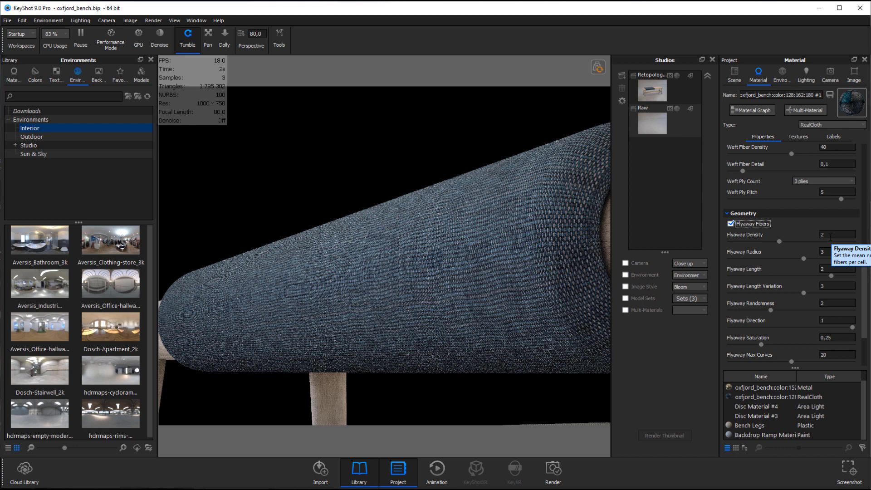
# Step: Review the default flyaway settings: density 2, radius 3, length 2 and max curves 20
pyautogui.click(830, 235)
pyautogui.scroll(-1, 830, 236)
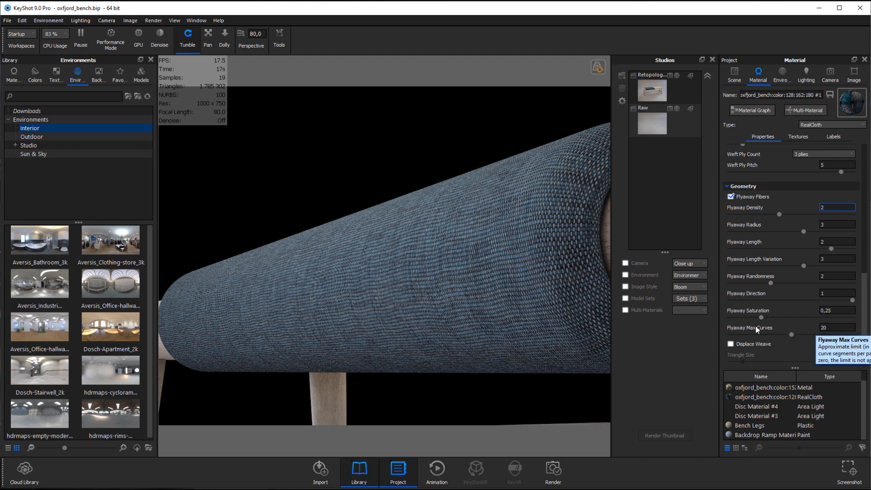
pyautogui.scroll(-1, 742, 333)
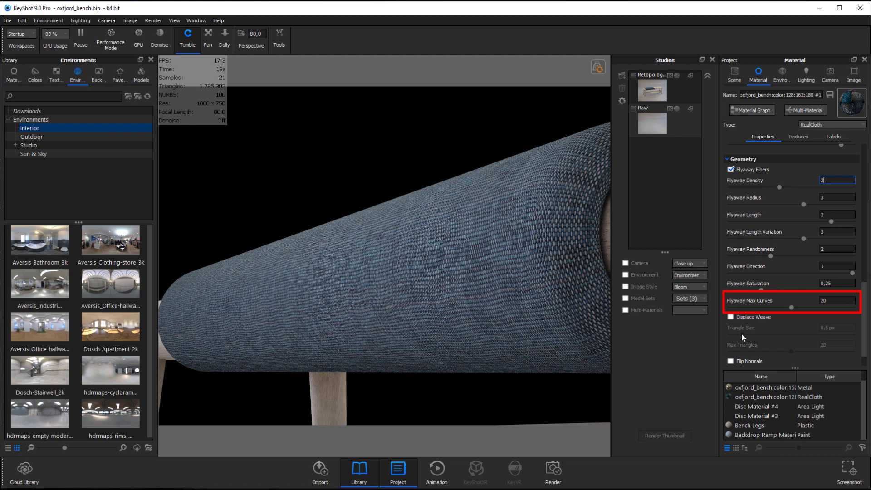
pyautogui.scroll(-1, 742, 333)
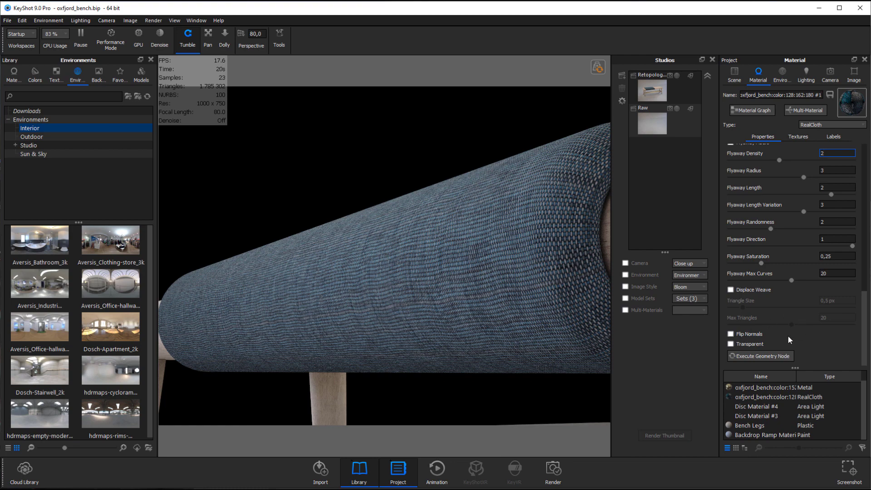
# Step: Execute the geometry node to generate flyaway fibres across the cushion fabric
pyautogui.click(778, 357)
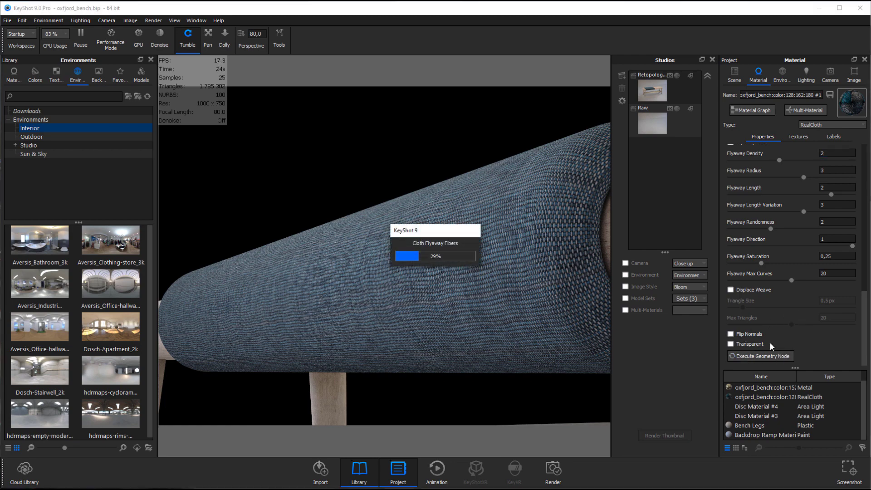